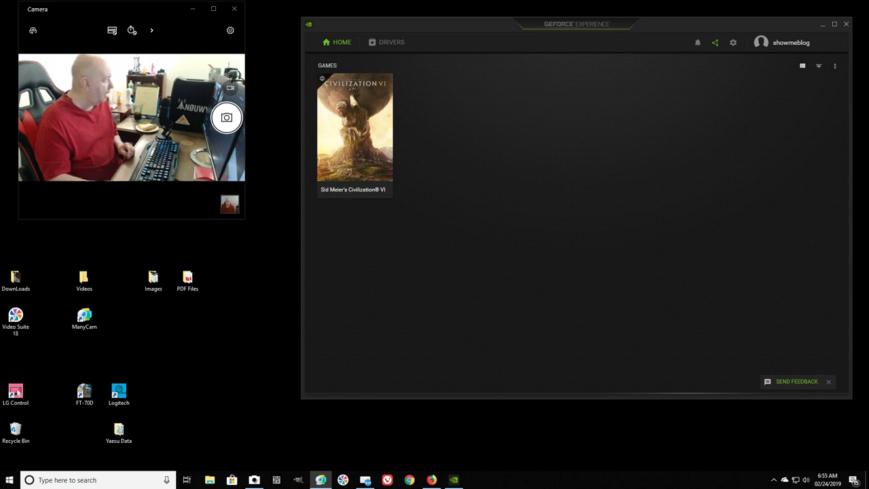
Switch Windows Camera from Photo mode to Video mode, ready to record
click(230, 88)
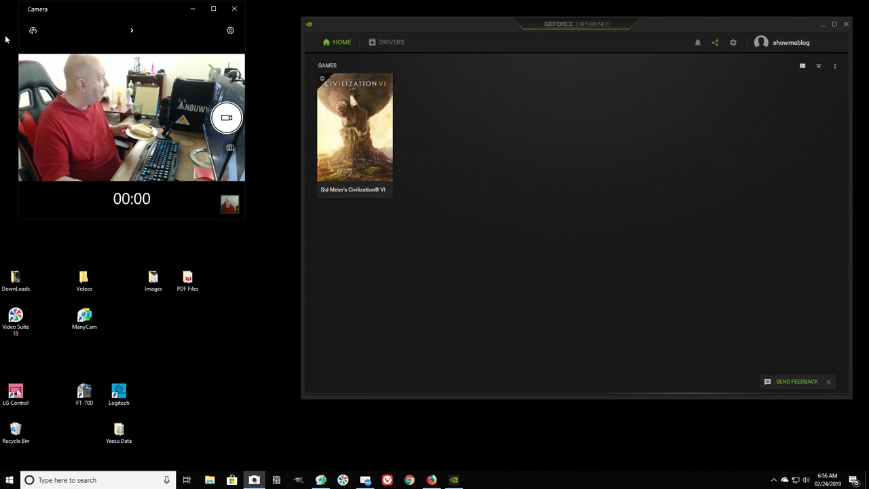
Switch Windows Camera to the other connected webcam and maximize its window to full screen
click(33, 30)
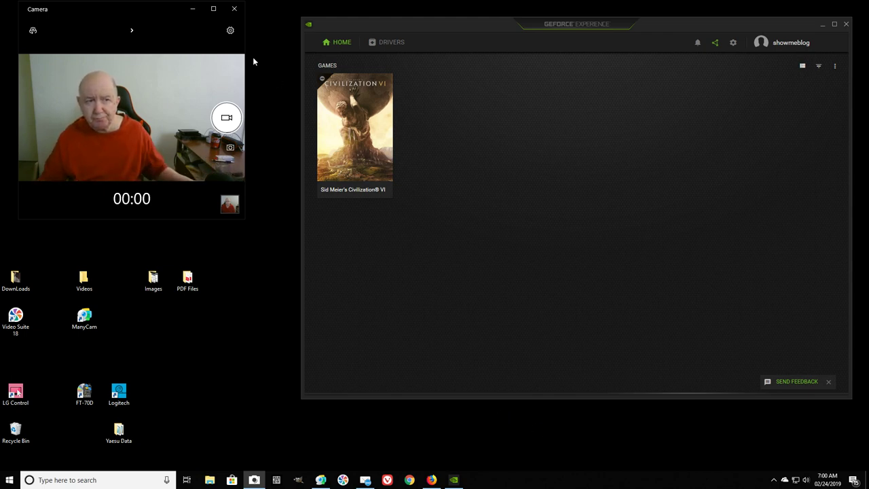
click(214, 11)
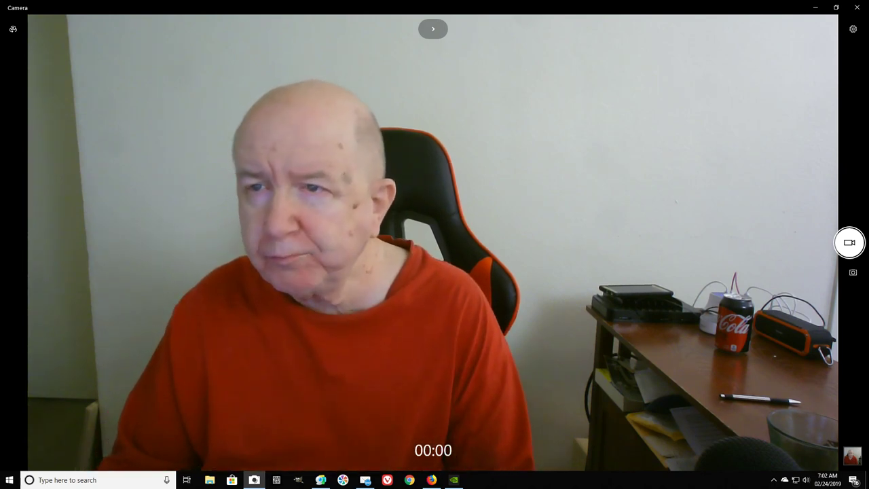
Restore the maximized Camera window to a small window, revealing the desktop and GeForce Experience
click(835, 7)
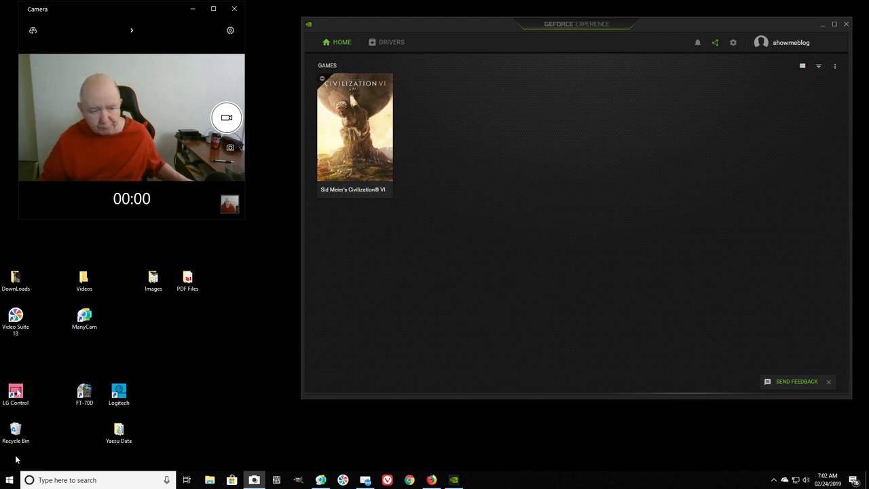
Find and expand the NVIDIA Corporation folder in the Start app list, then dismiss the list
click(10, 480)
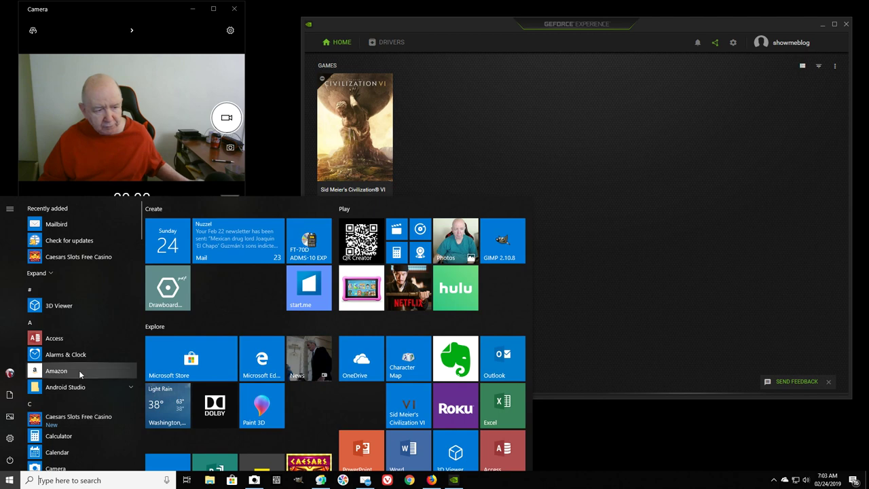
scroll(78, 372, down, 8)
scroll(79, 370, down, 4)
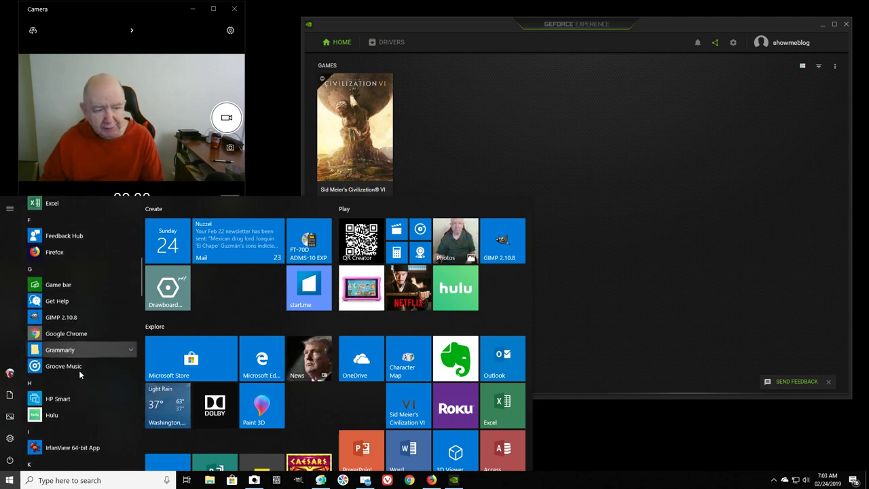
scroll(77, 371, down, 1)
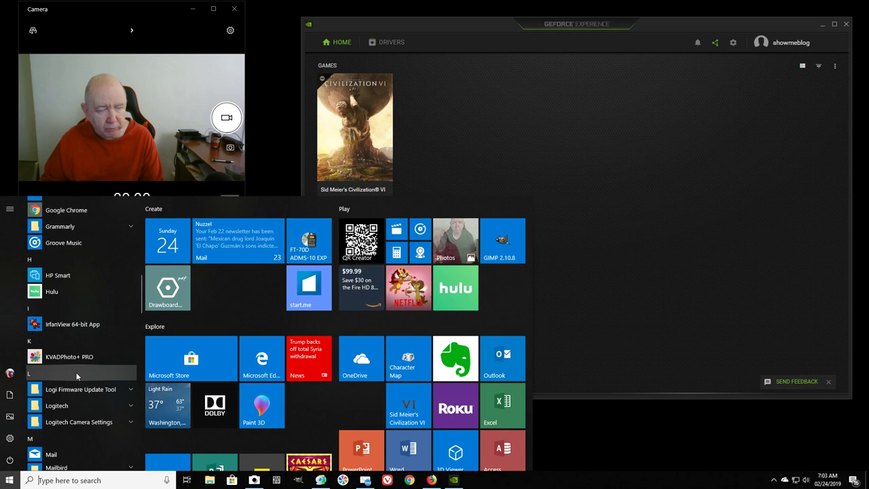
scroll(77, 376, up, 2)
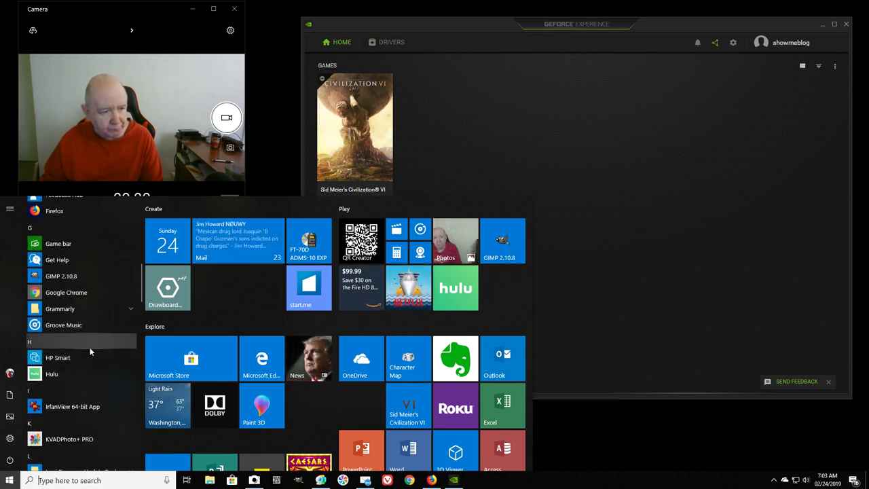
scroll(91, 344, down, 2)
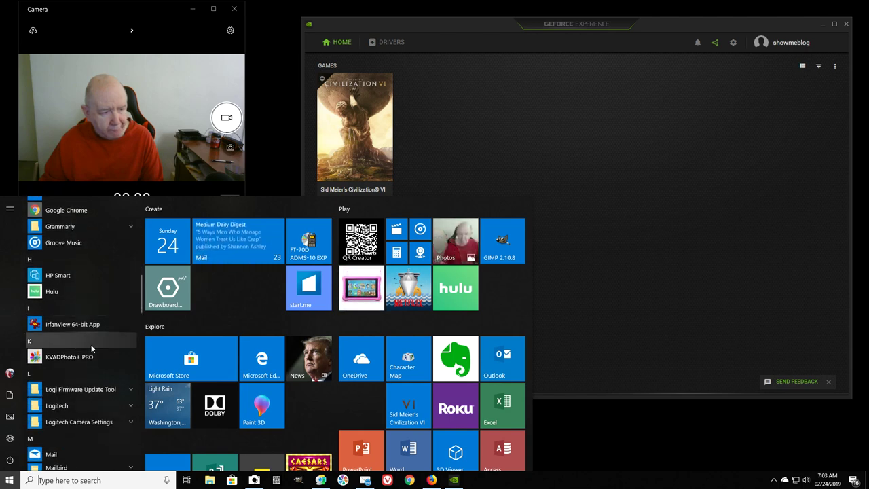
scroll(91, 344, down, 3)
scroll(90, 345, down, 4)
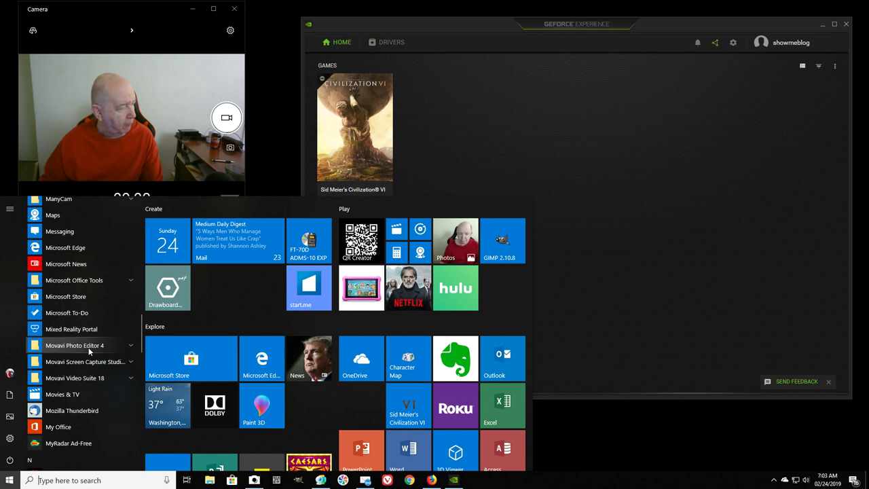
scroll(89, 351, down, 3)
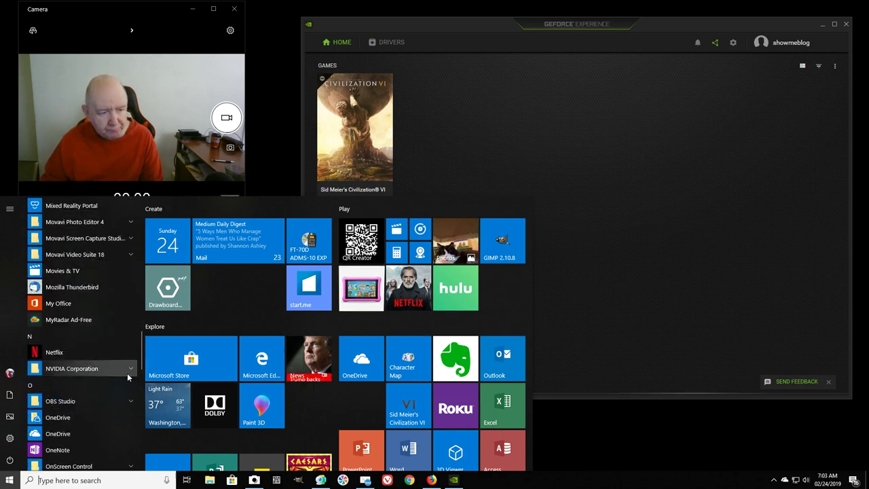
click(131, 368)
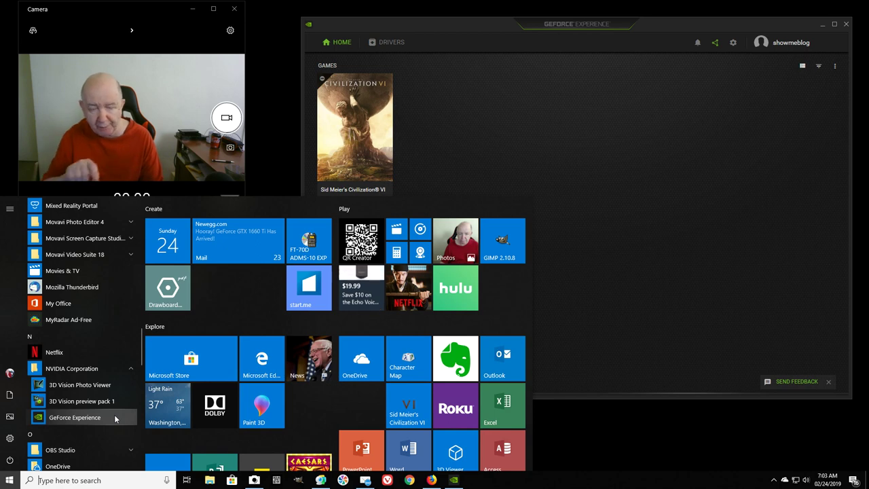
click(270, 101)
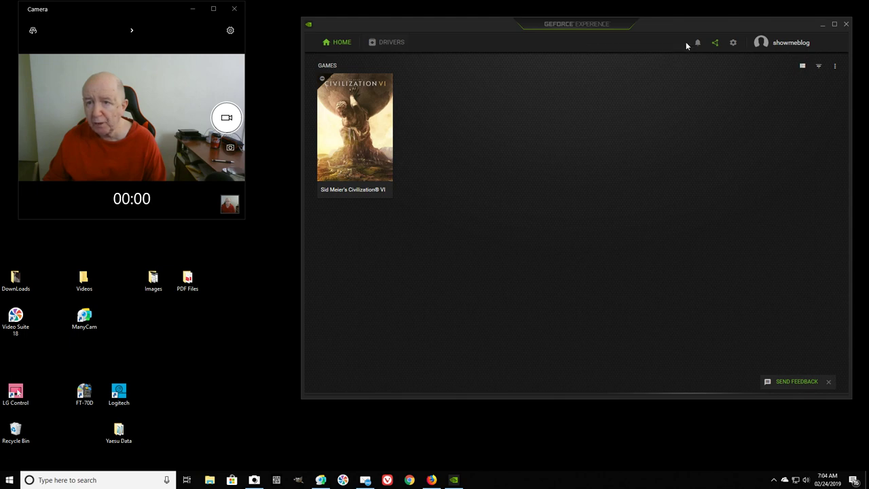
Open GeForce Experience settings to its General page
click(733, 44)
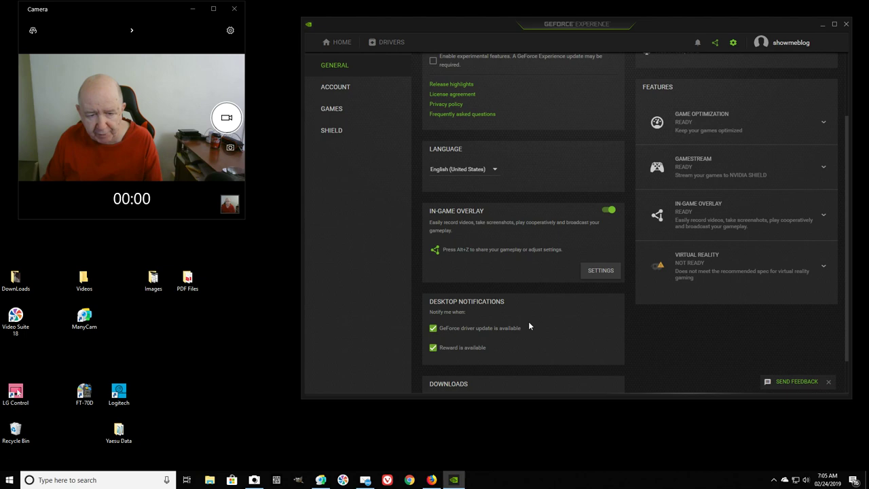
Scroll the General settings down to the desktop notification and driver download options
scroll(528, 321, down, 1)
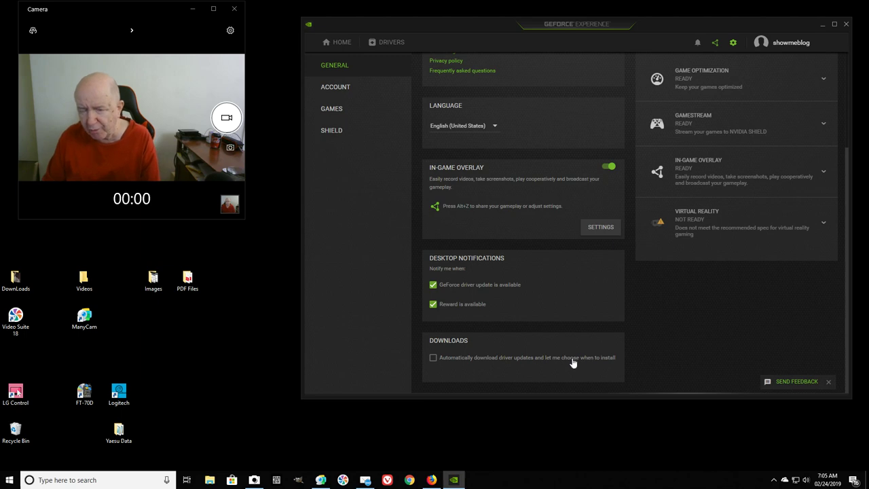
scroll(571, 363, up, 3)
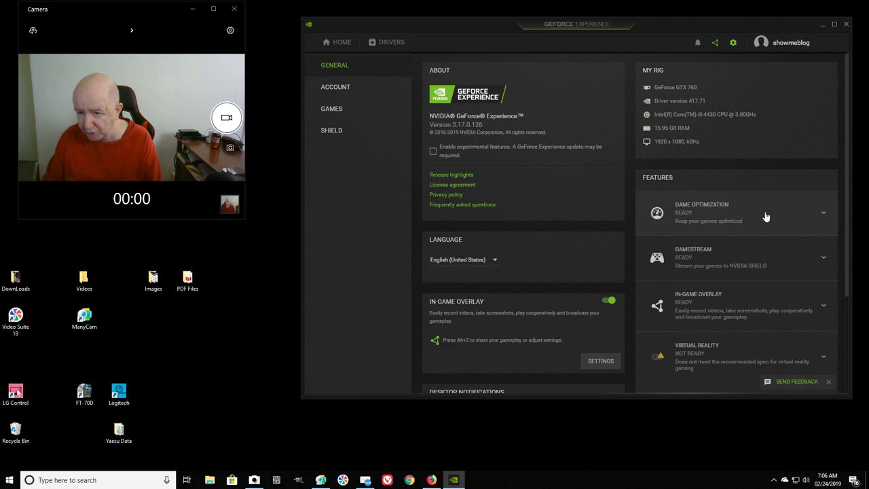
click(823, 216)
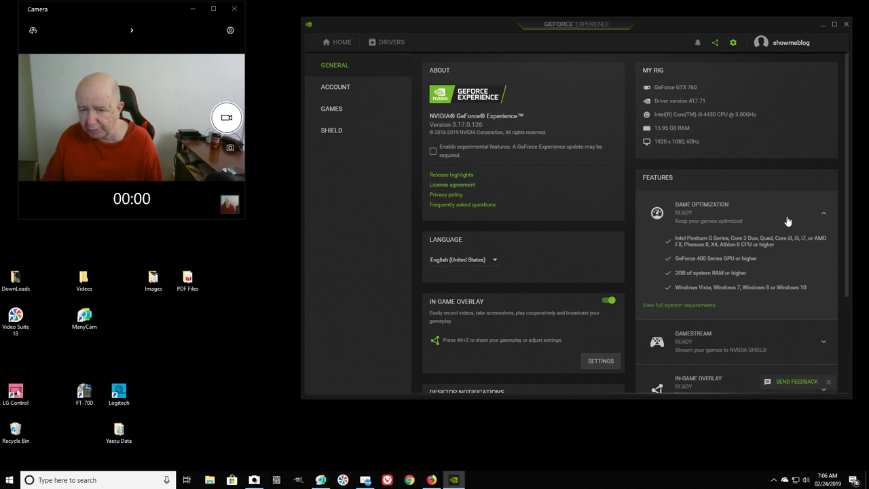
click(824, 215)
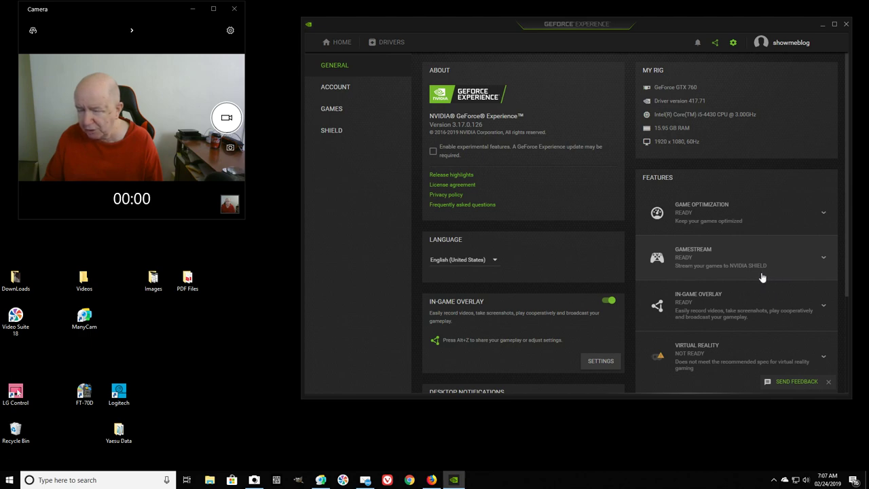
Expand and collapse Gamestream's system requirements, then make the GeForce Experience window taller
click(823, 262)
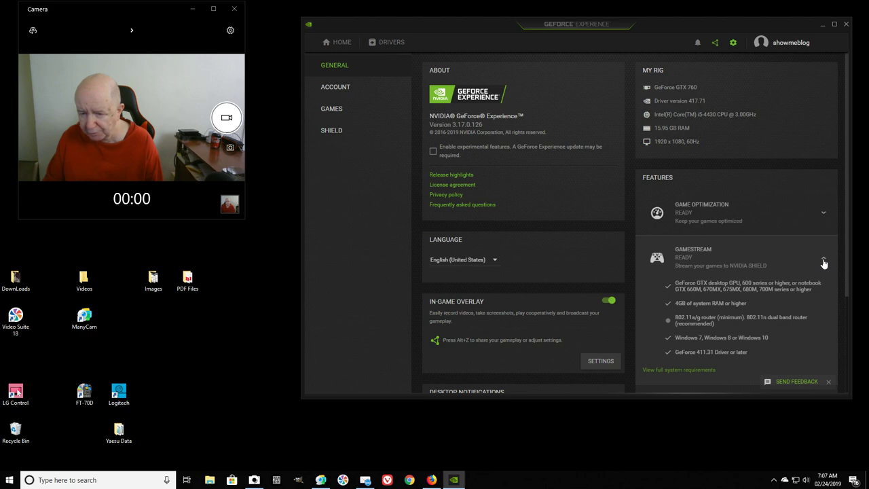
click(823, 262)
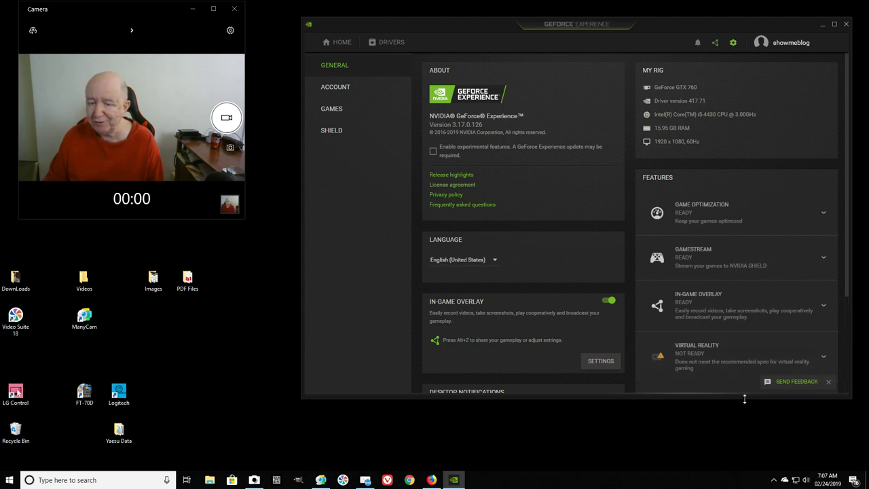
drag(744, 399, 747, 423)
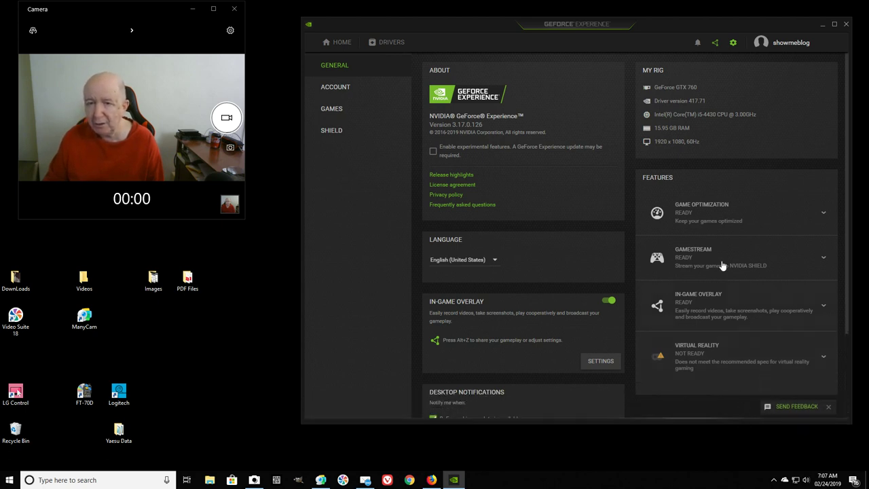
Open and close the account options list, then move GeForce Experience off this screen
click(787, 46)
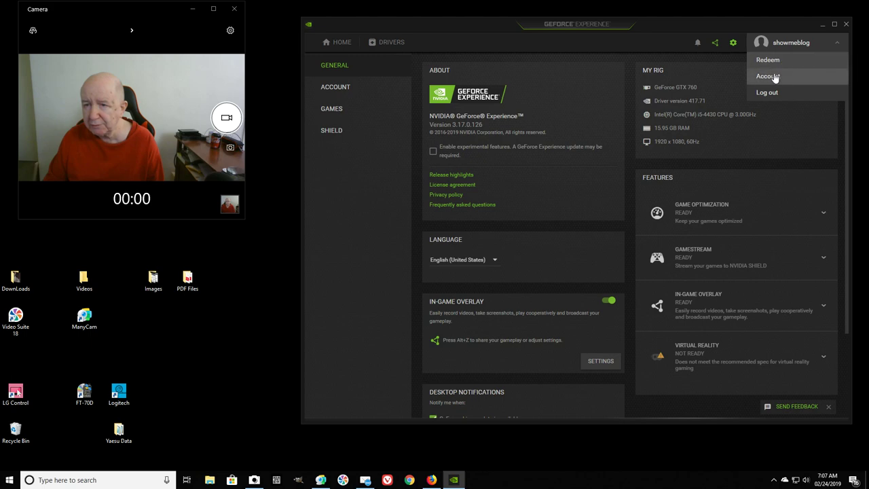
click(703, 45)
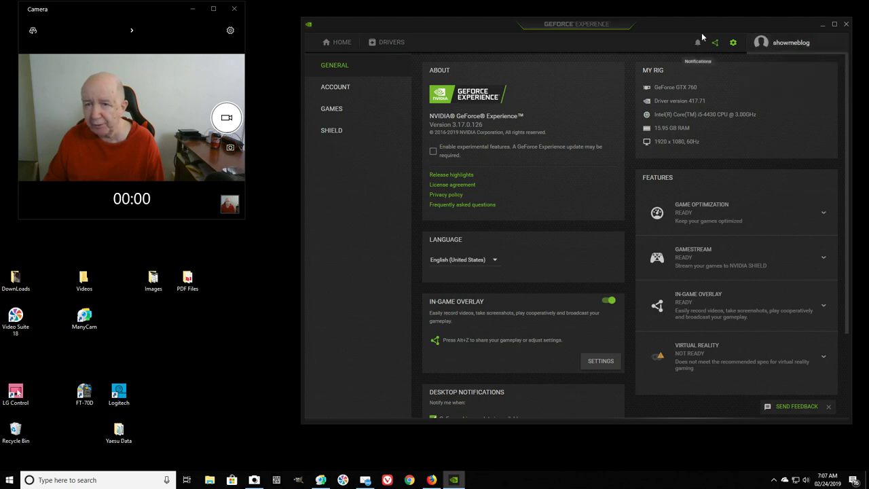
click(846, 24)
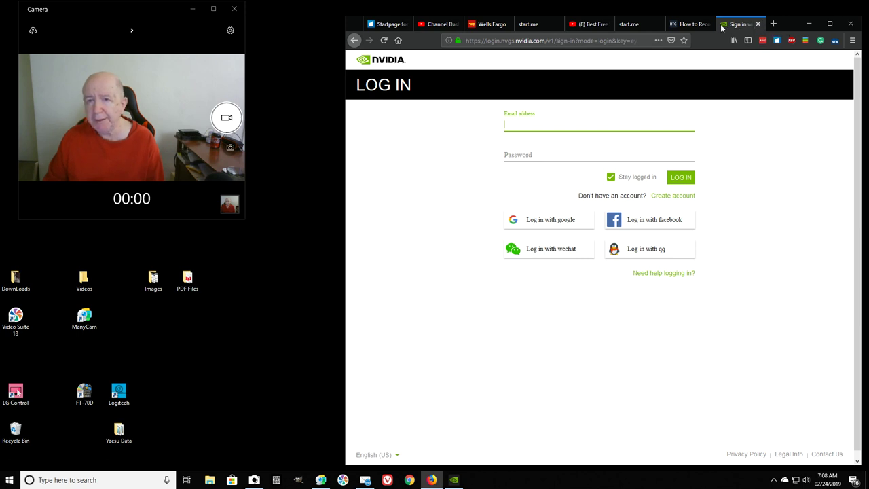
Move the Firefox NVIDIA log-in window onto the right-hand monitor
click(664, 11)
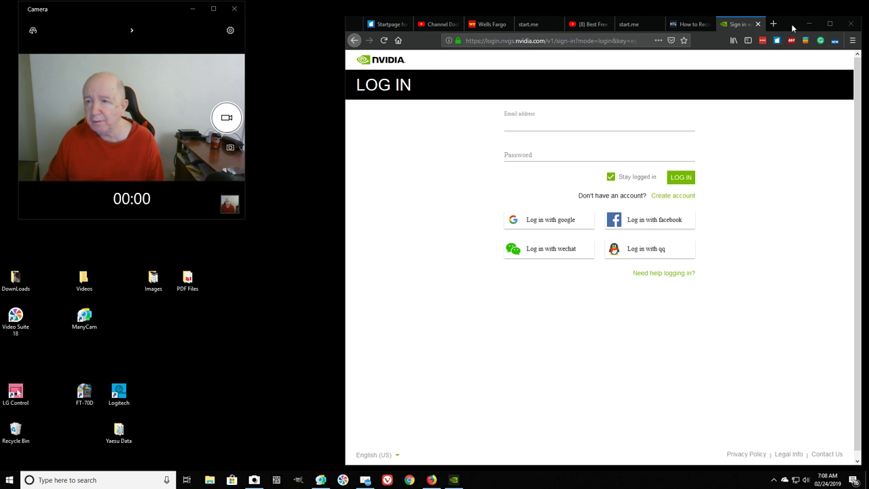
drag(792, 27, 868, 67)
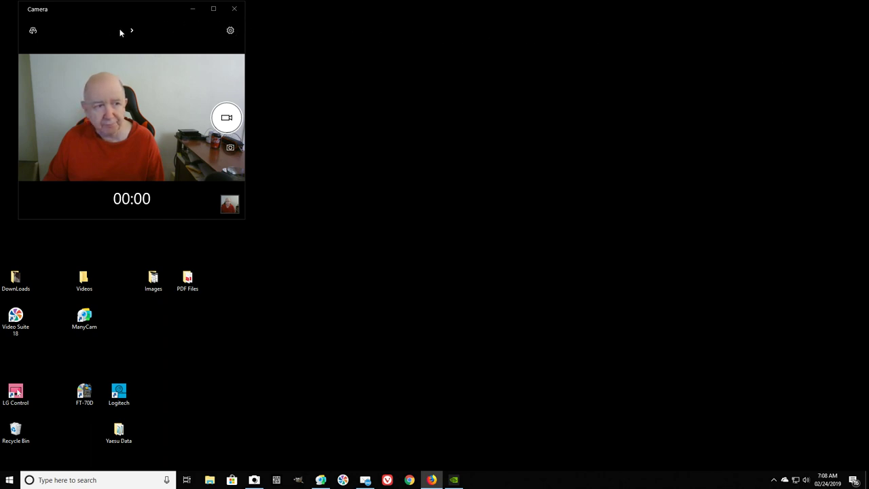
Maximize the webcam preview, Alt+Tab to Firefox, then restore the Camera window to small size
click(212, 12)
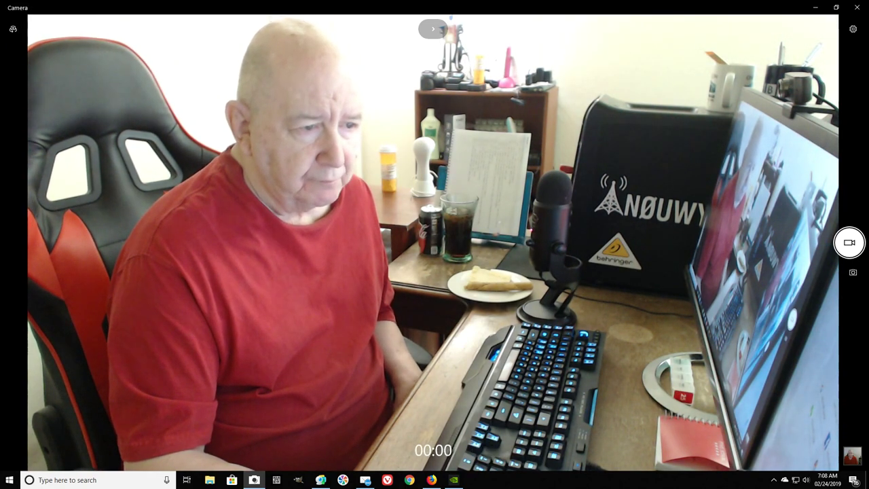
key(alt+Tab)
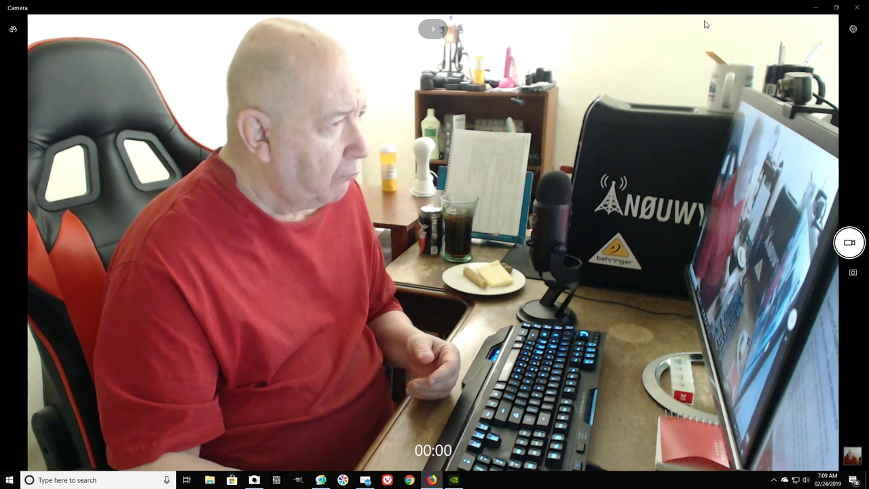
click(835, 12)
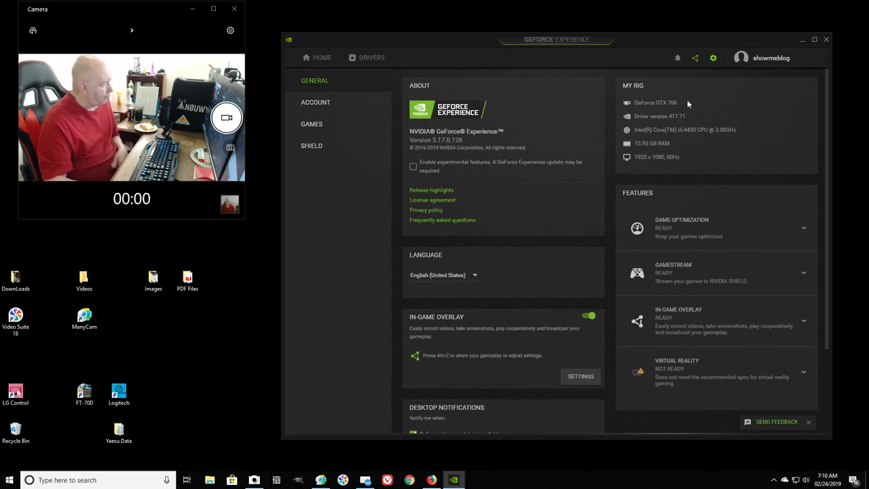
Open and close the account options, scroll the General page, then open the Account settings page
click(770, 59)
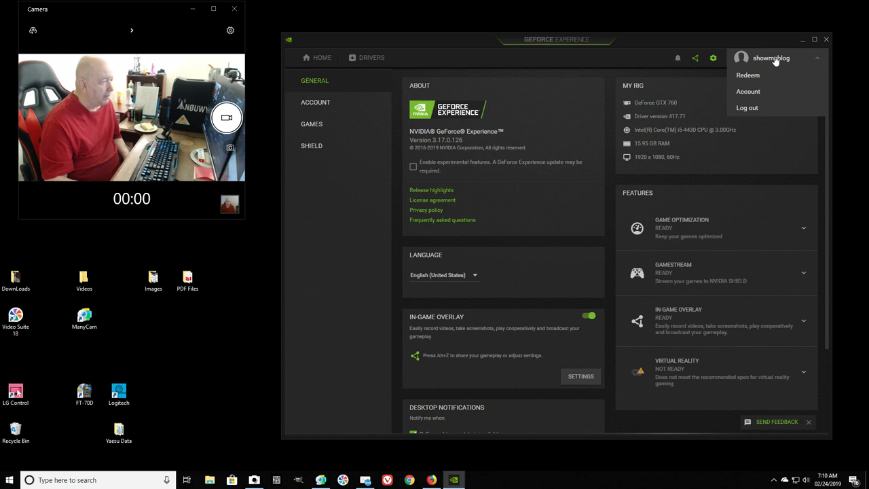
click(718, 41)
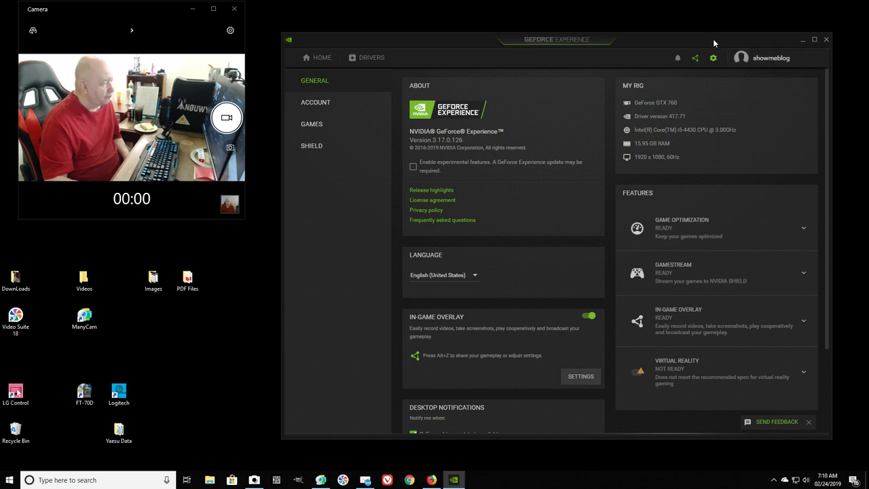
scroll(545, 366, down, 3)
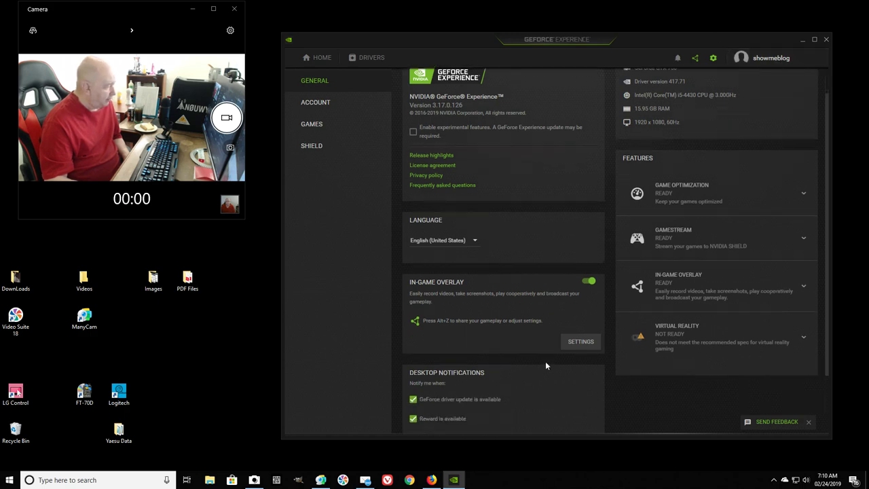
scroll(545, 365, up, 3)
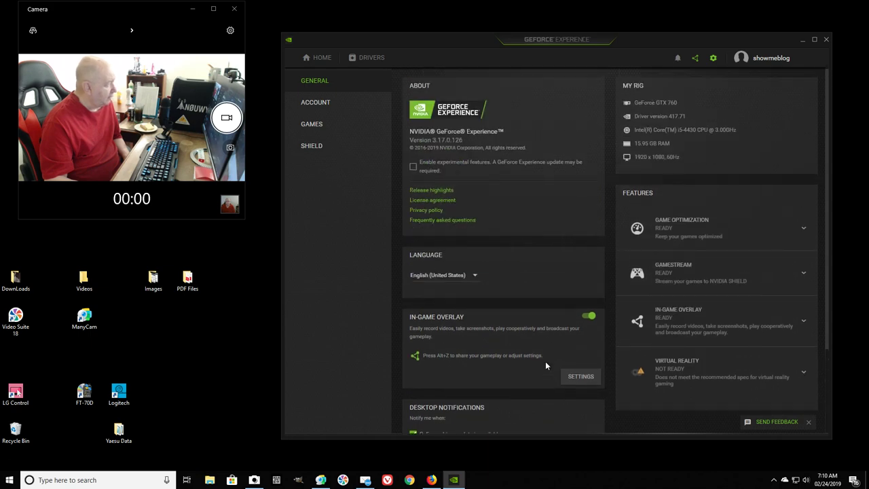
click(319, 106)
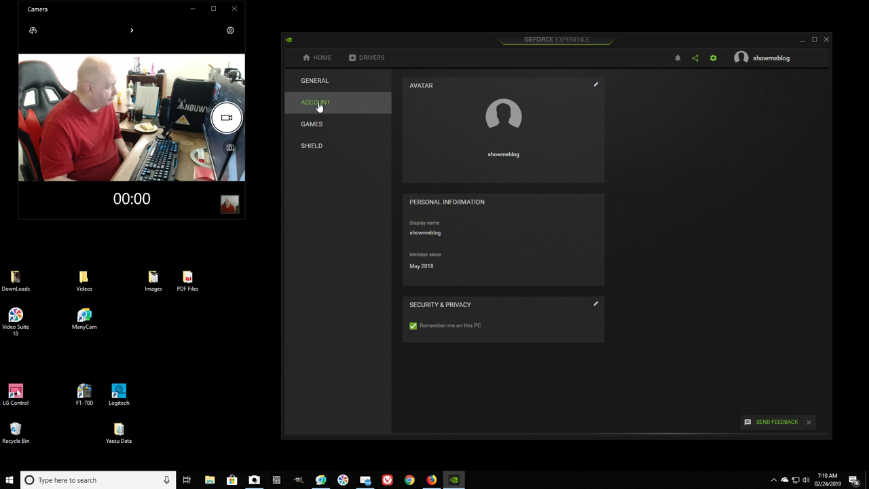
Open the Games settings page showing 1 game found and the Program Files scan locations
click(313, 124)
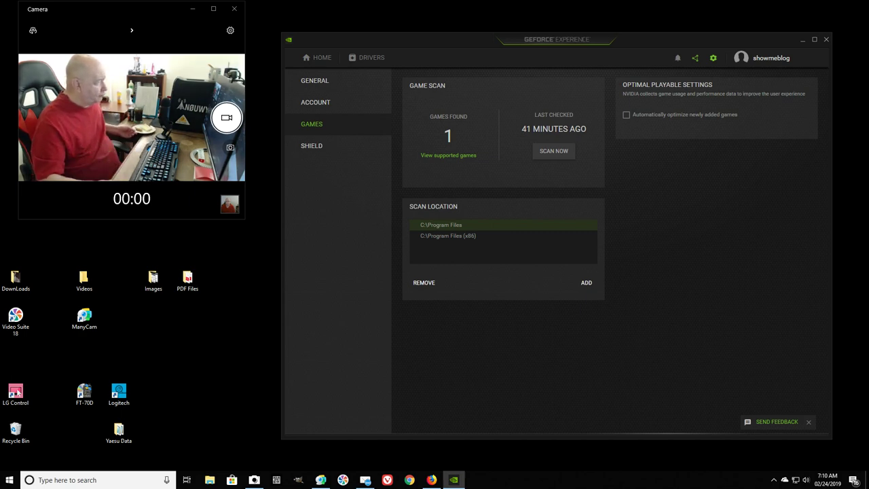
Switch GameStream on in the SHIELD settings and view all GameStream ready games
click(313, 147)
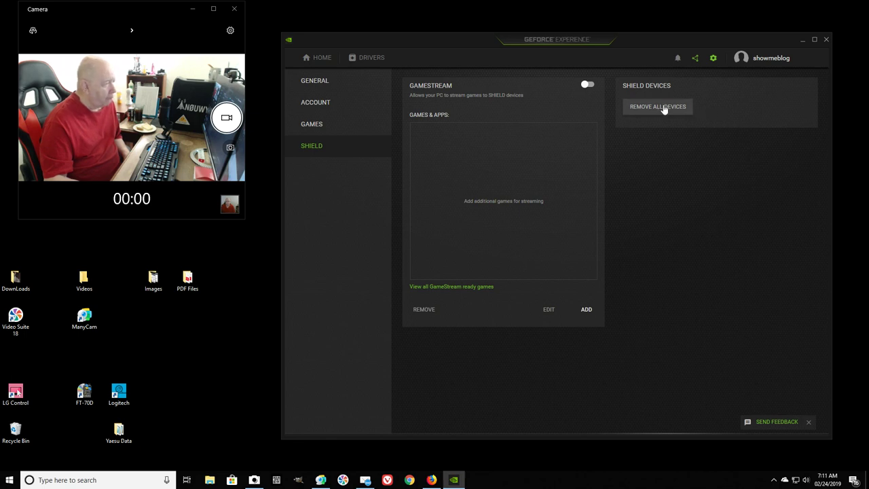
click(589, 85)
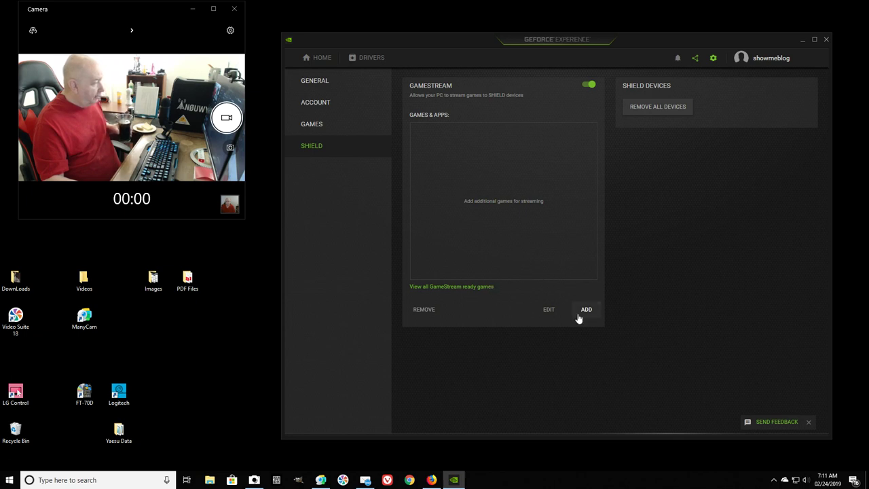
click(461, 288)
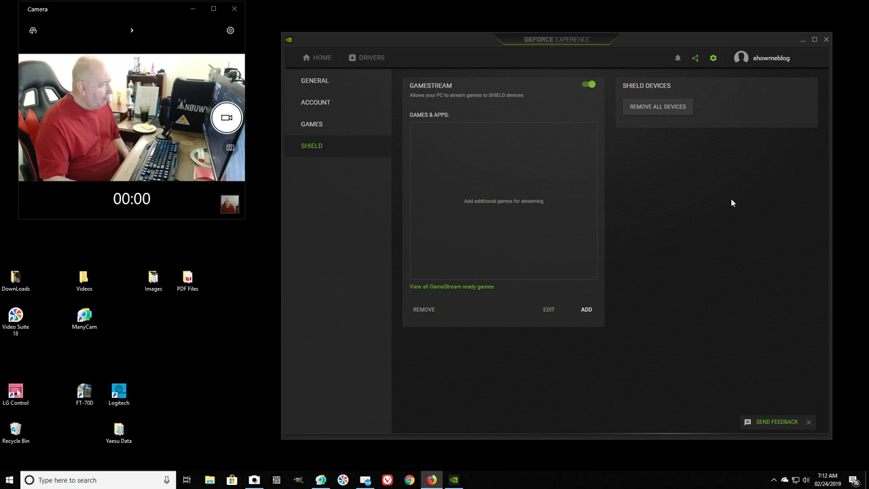
Bring up the in-game overlay with Instant Replay, Record and Broadcast LIVE
click(695, 59)
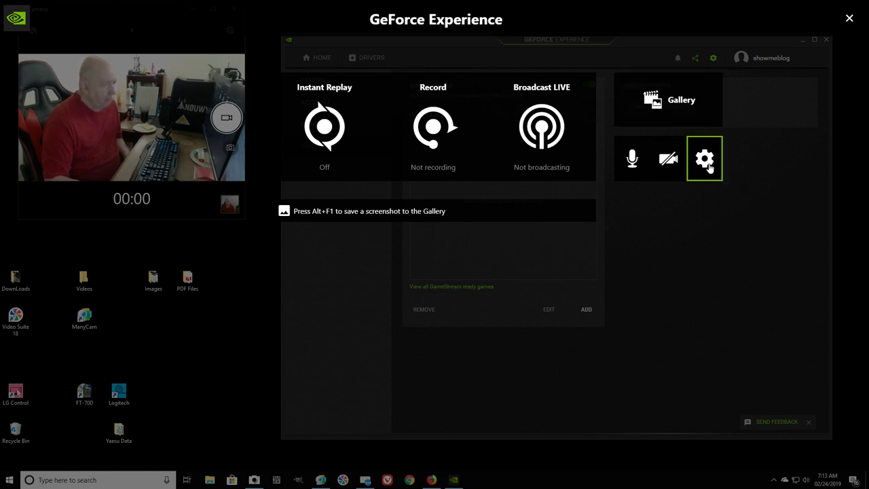
Open the overlay settings and go to the HUD layout page, where Camera is Off
click(704, 160)
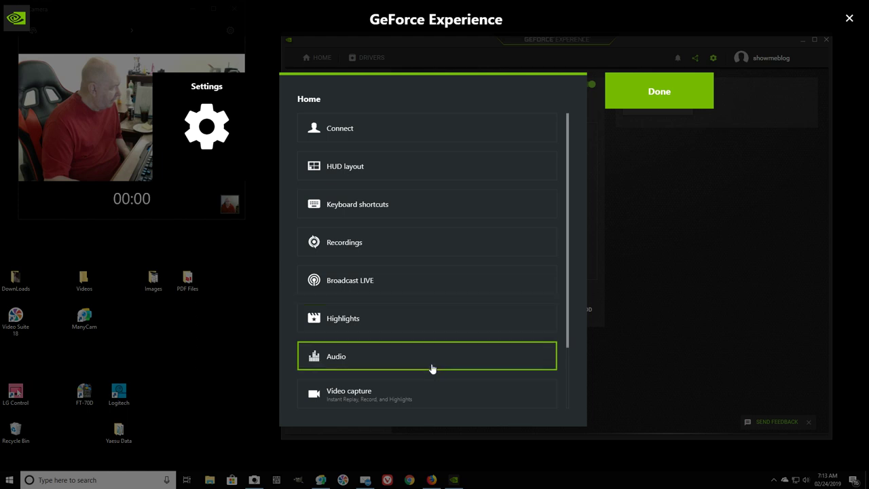
scroll(443, 378, down, 2)
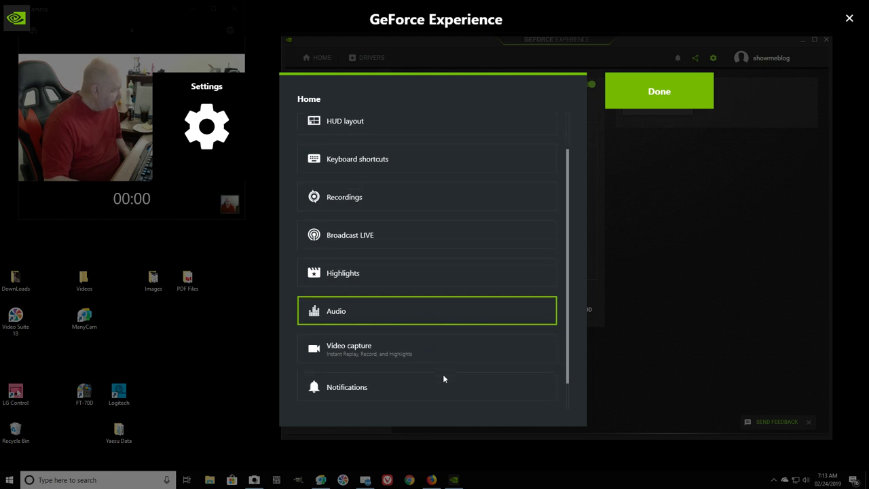
scroll(444, 373, up, 2)
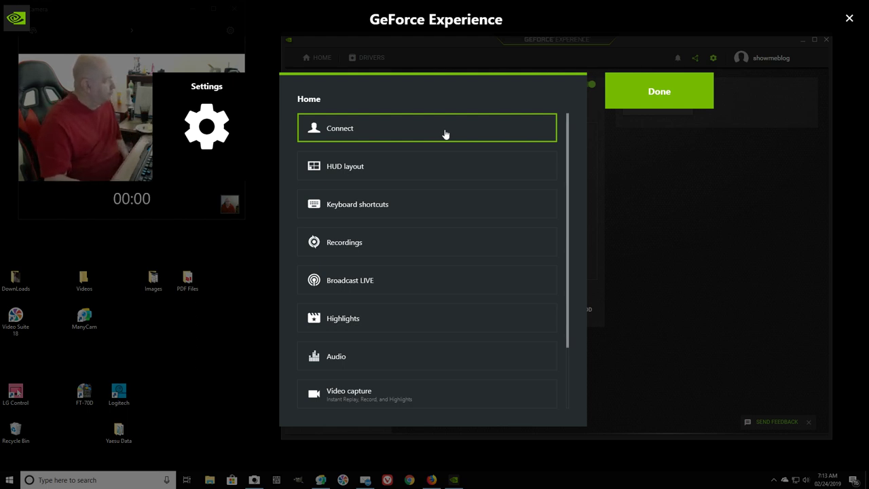
click(438, 166)
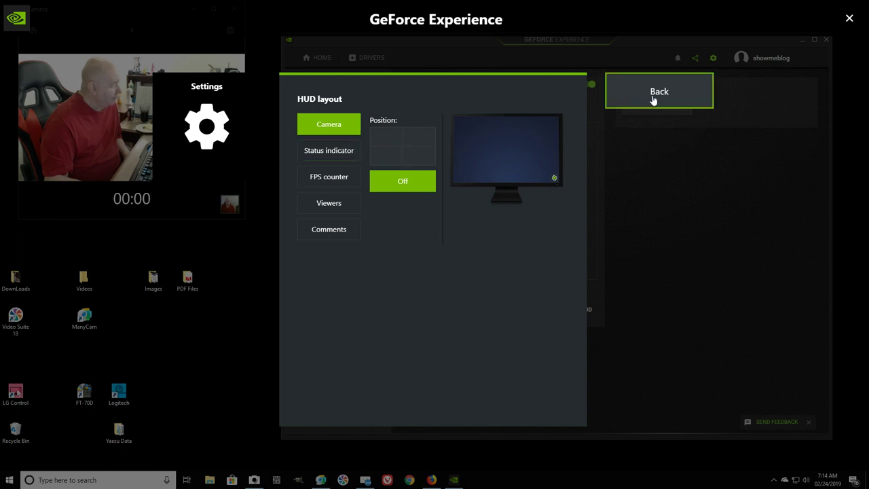
Go back from HUD layout to the overlay settings Home list
click(654, 99)
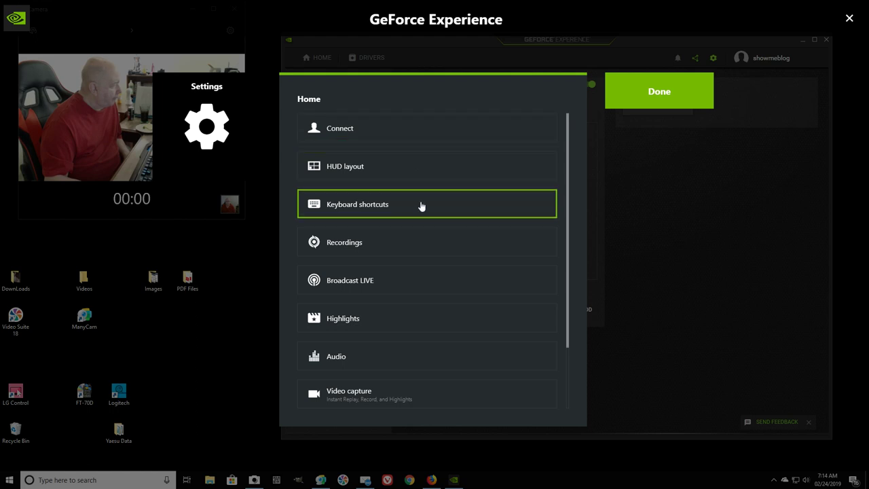
key(Escape)
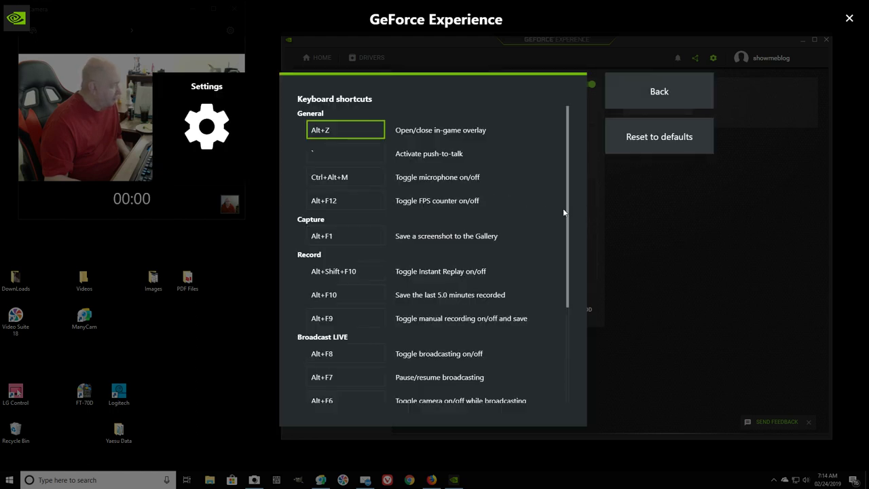
scroll(563, 212, down, 4)
scroll(561, 212, up, 5)
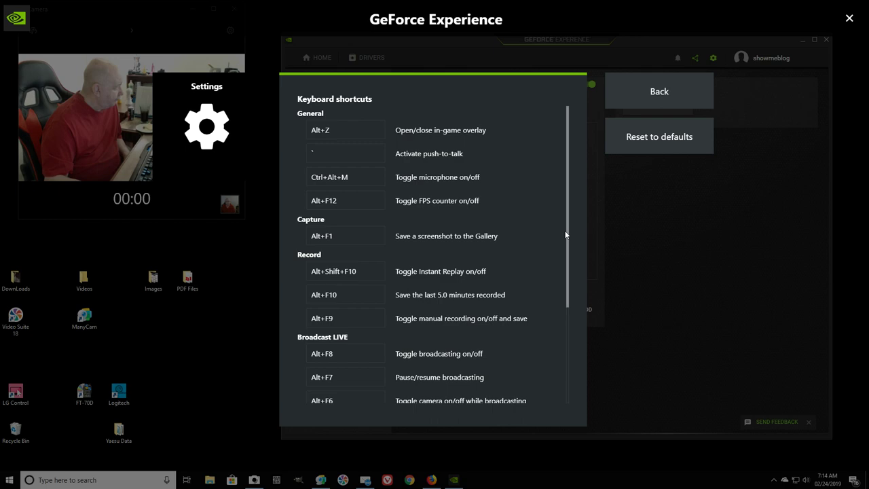
scroll(565, 235, down, 5)
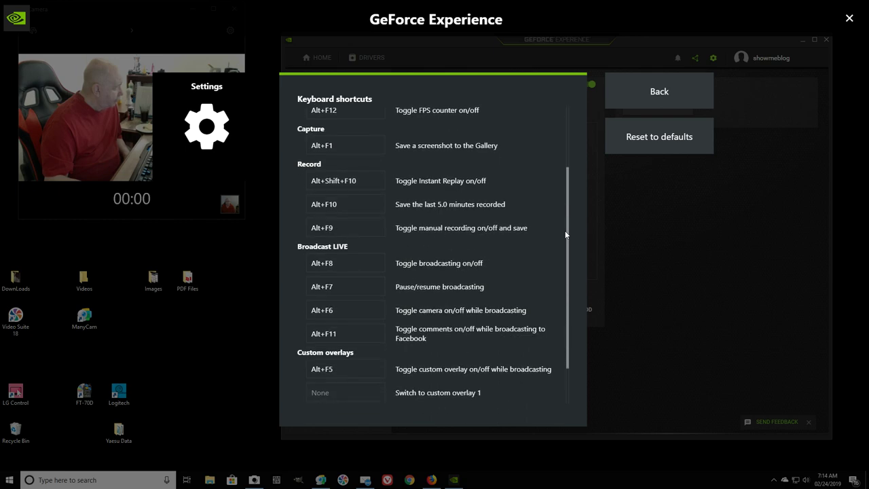
scroll(566, 234, up, 4)
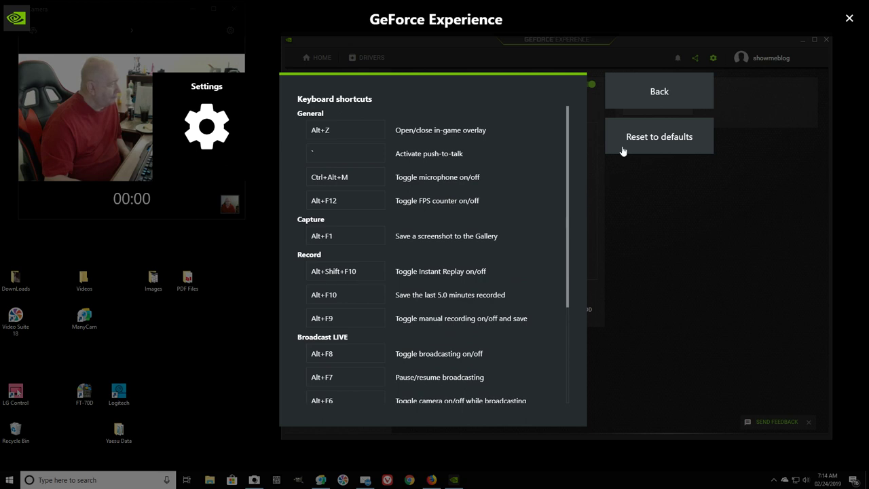
click(656, 96)
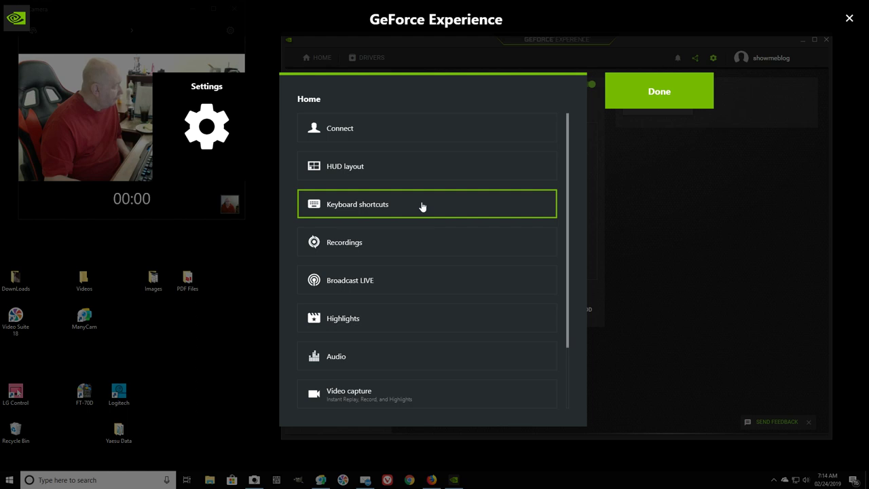
click(416, 241)
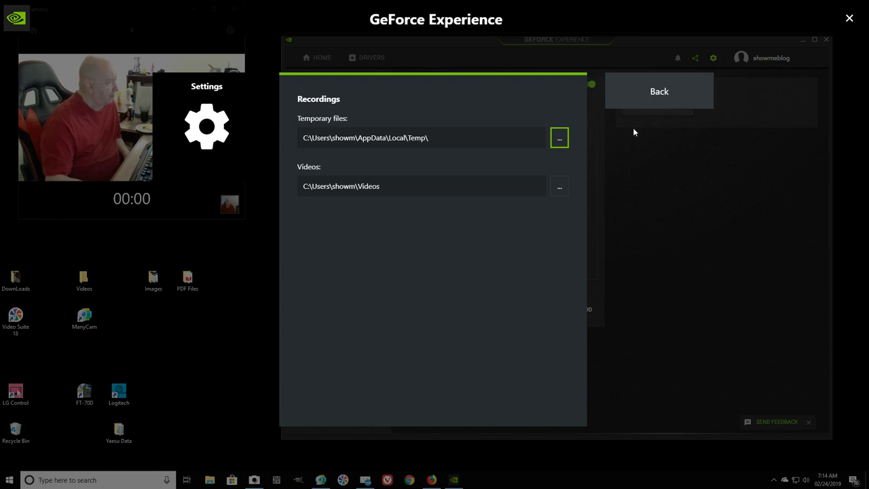
click(669, 98)
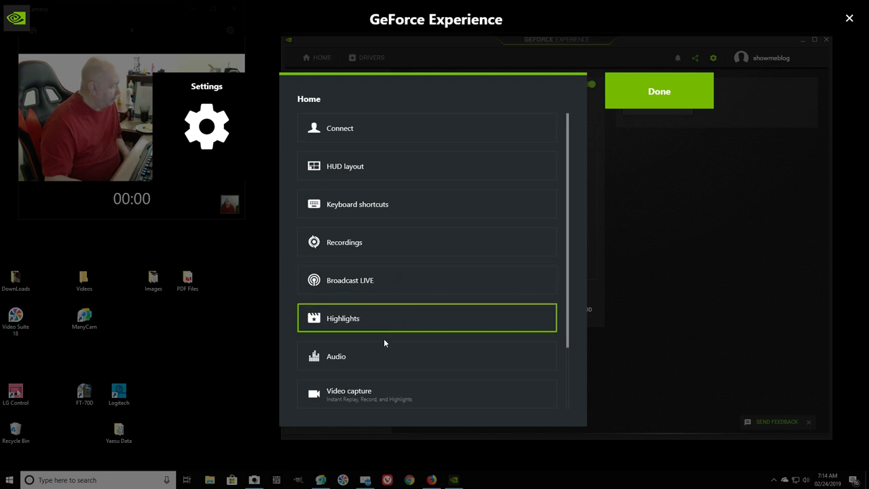
click(381, 355)
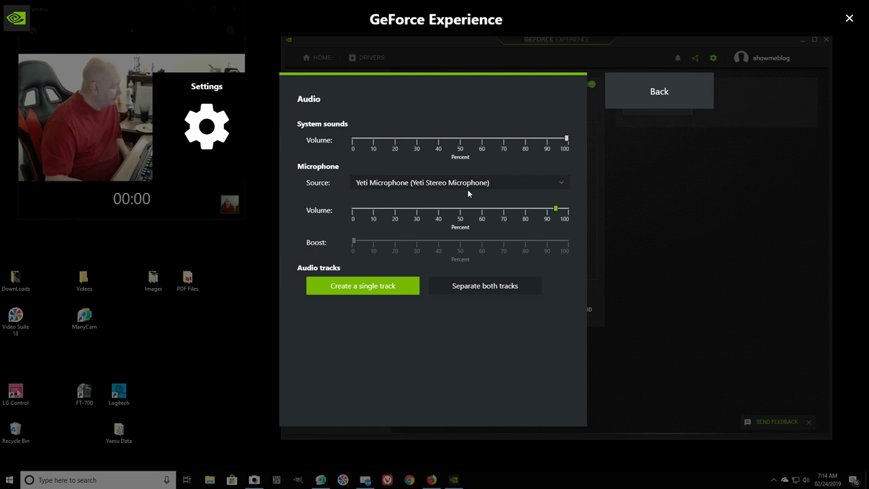
click(650, 101)
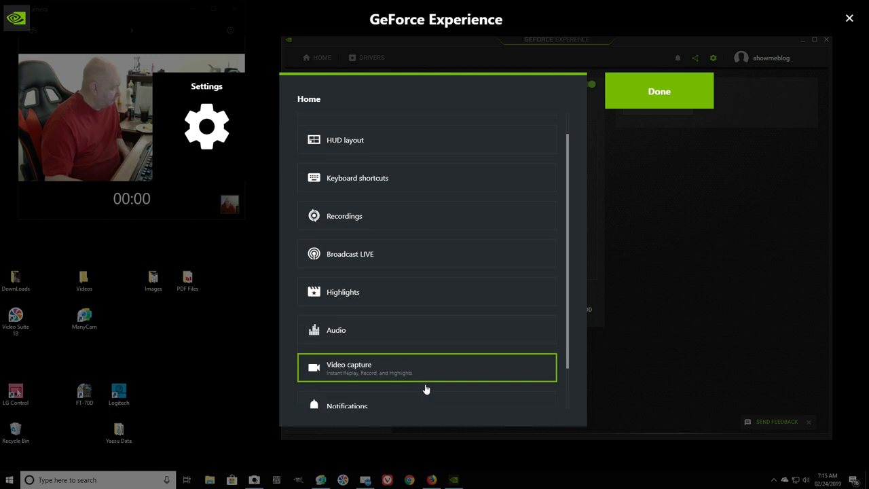
scroll(425, 388, down, 1)
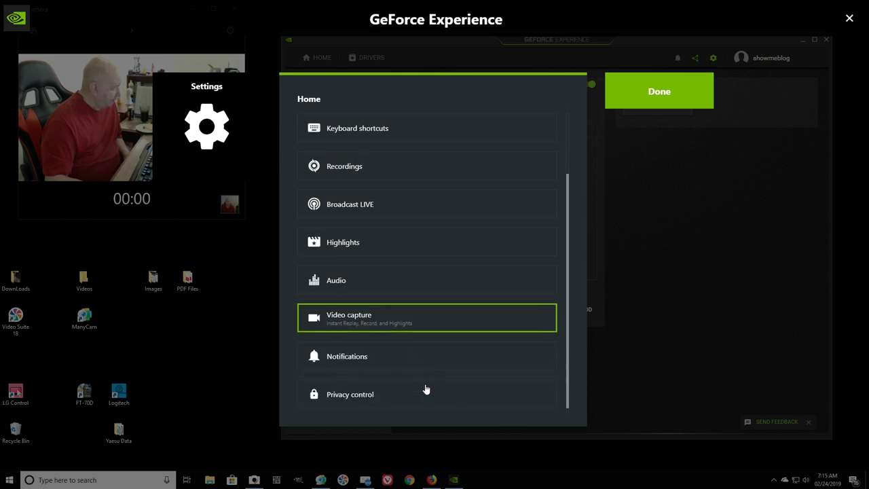
Set the video capture resolution to 1080p HD at 60 FPS, then return to Home
click(433, 324)
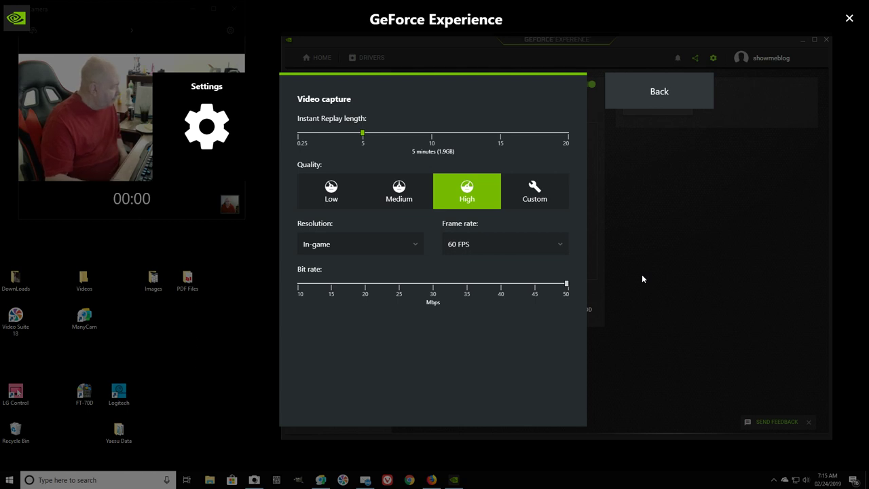
click(417, 249)
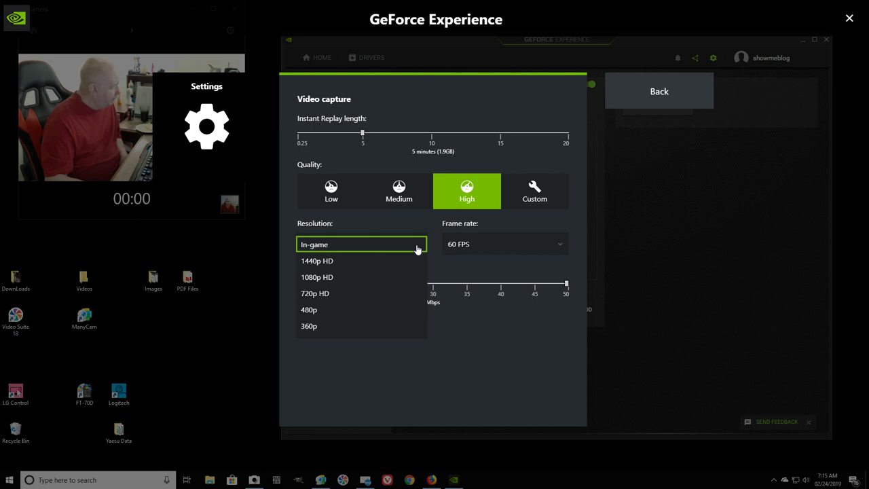
click(391, 279)
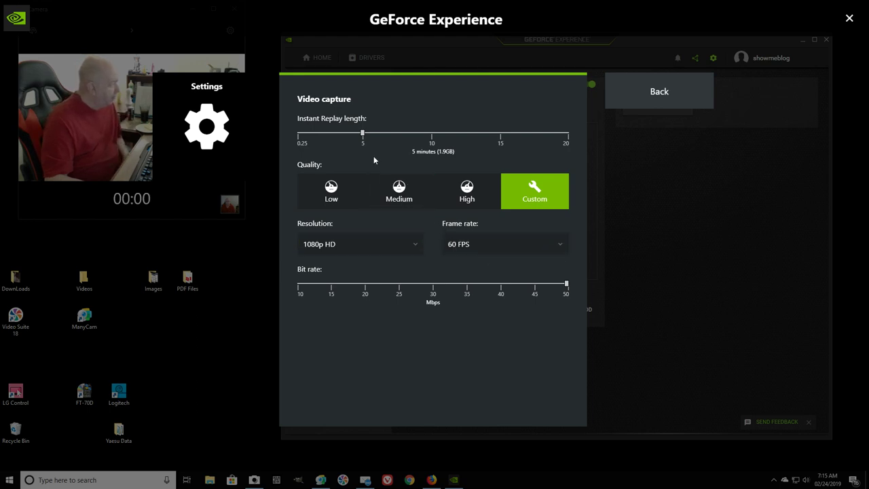
click(661, 99)
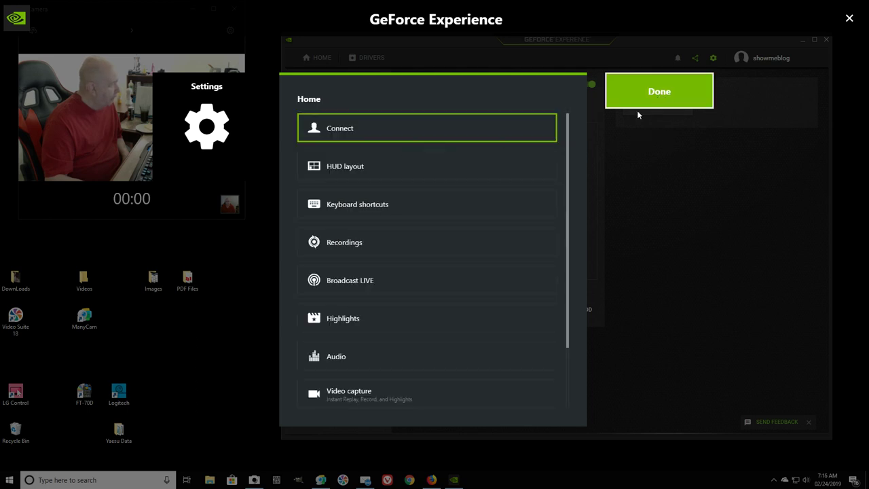
scroll(503, 278, down, 1)
scroll(490, 307, down, 1)
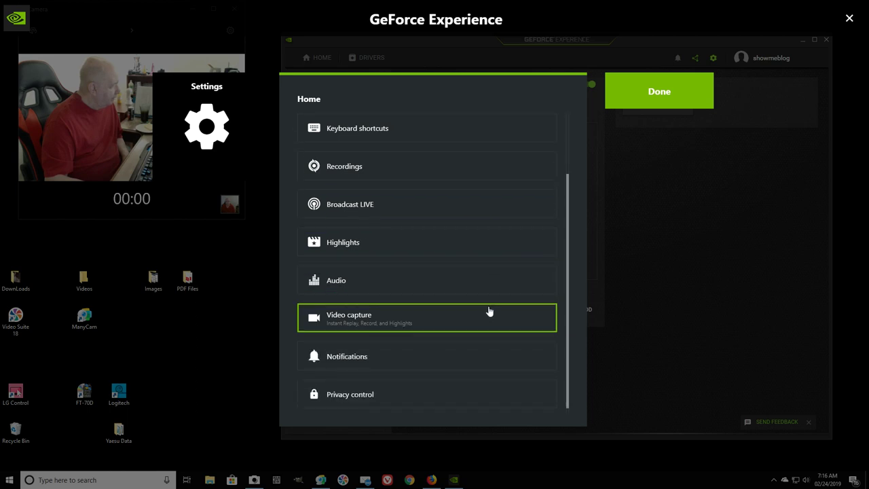
click(437, 286)
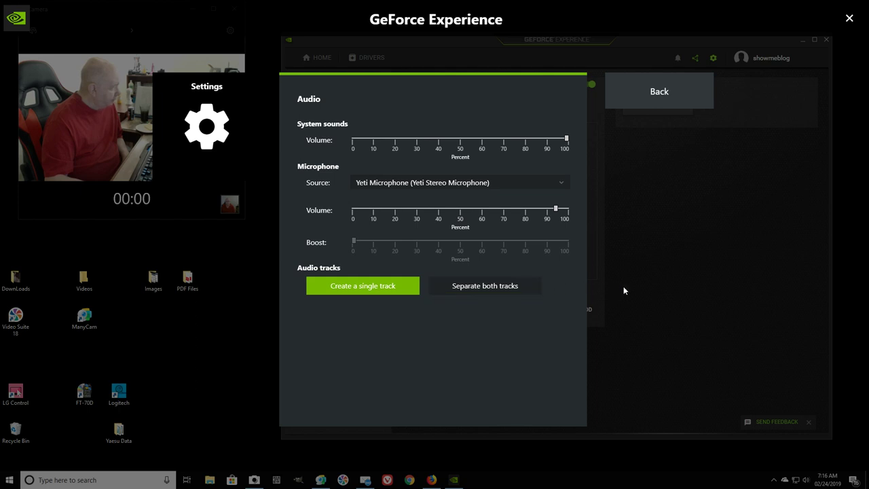
click(650, 99)
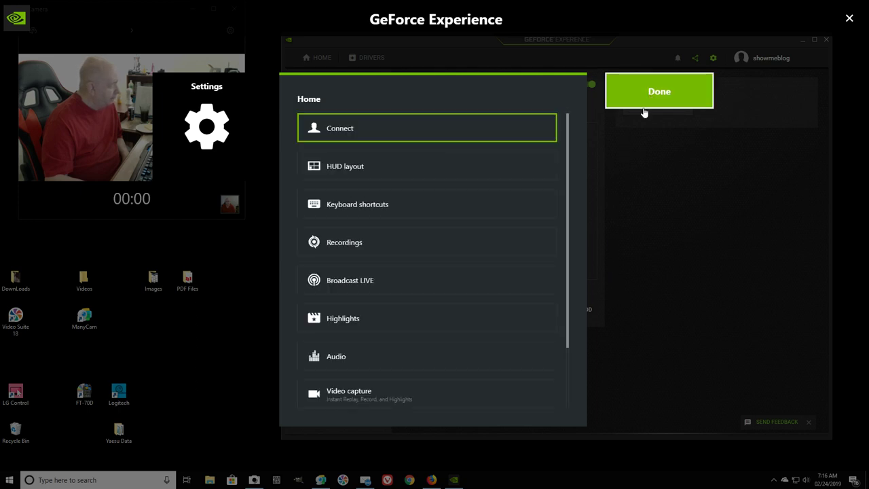
click(418, 282)
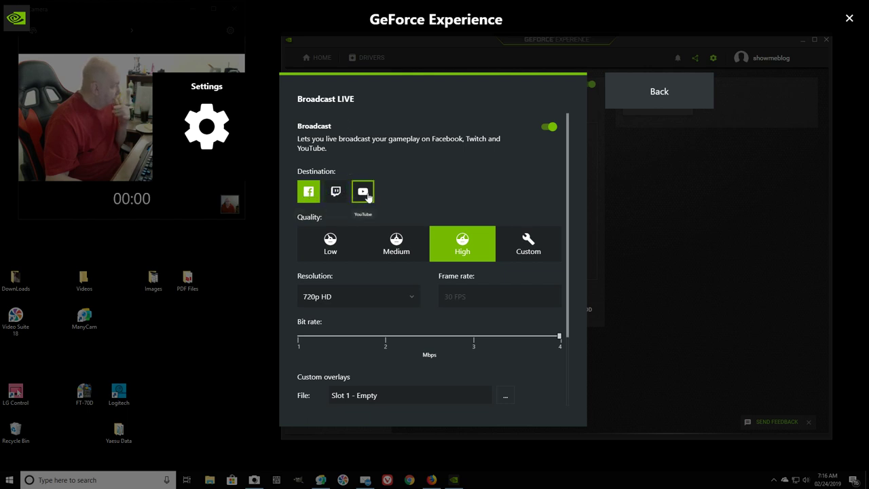
Choose YouTube as broadcast destination and set the broadcast resolution to 1080p HD
click(363, 193)
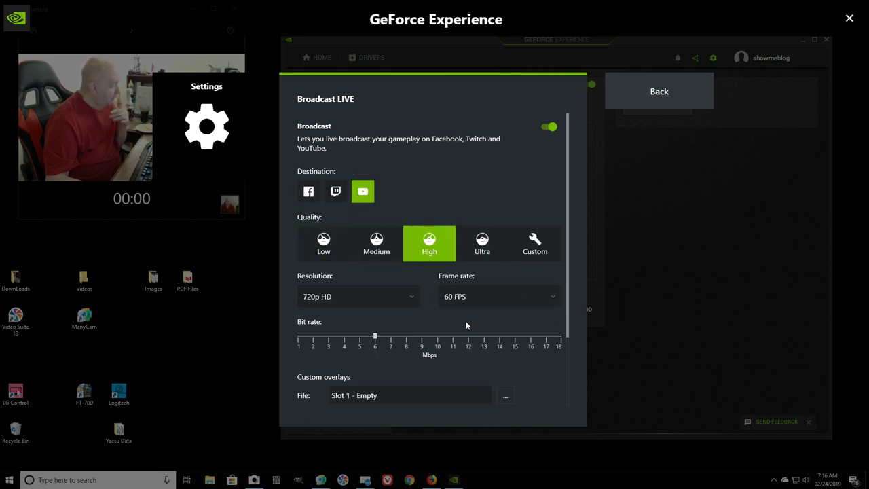
click(413, 300)
click(391, 284)
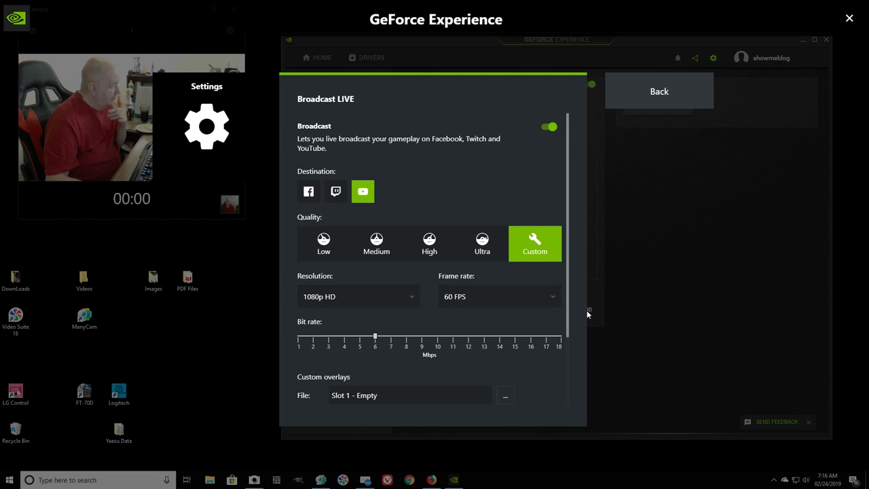
Keep the Twitch ingest server at US Central: Dallas, TX
scroll(555, 353, down, 1)
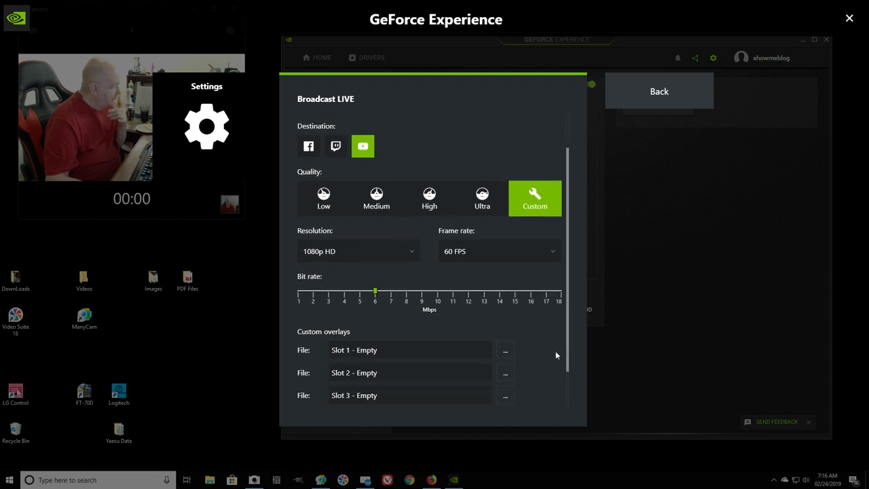
scroll(555, 353, down, 1)
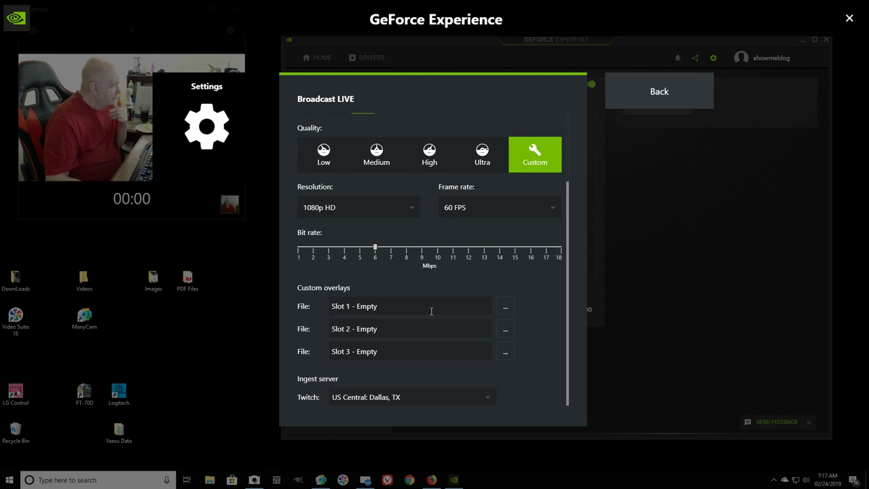
click(490, 399)
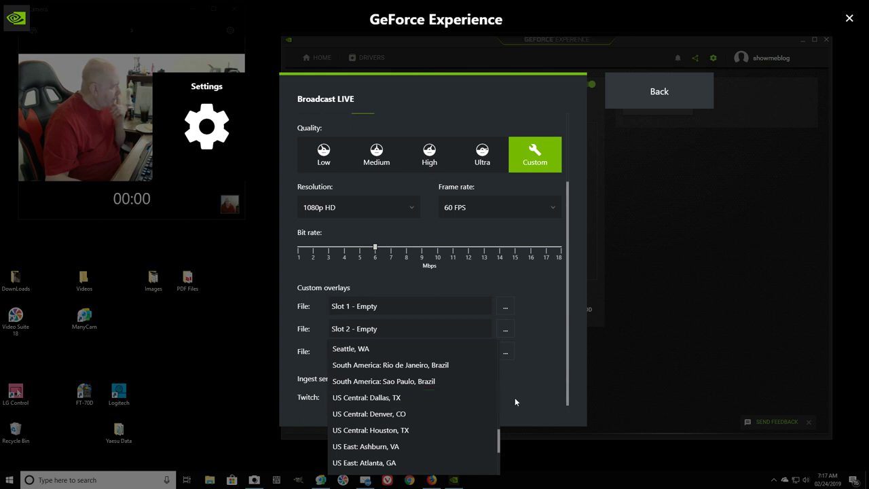
click(515, 397)
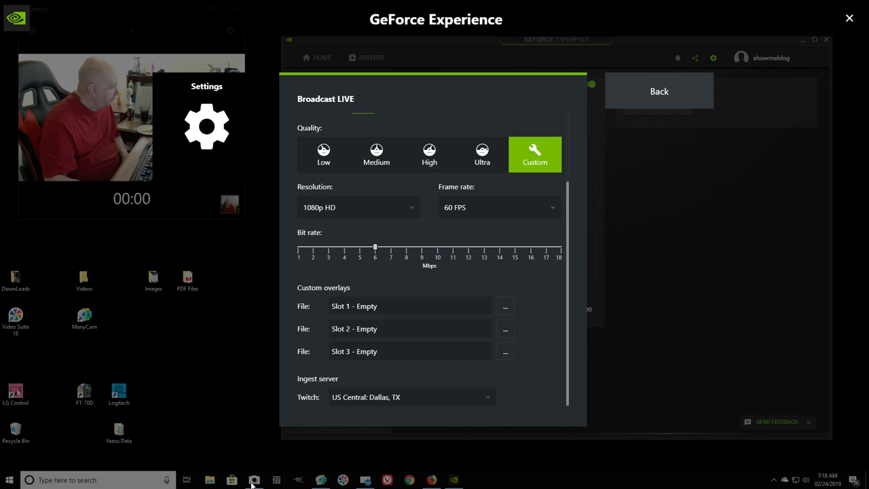
Browse for overlay images for slots 1 and 2 but leave every overlay slot empty
click(504, 307)
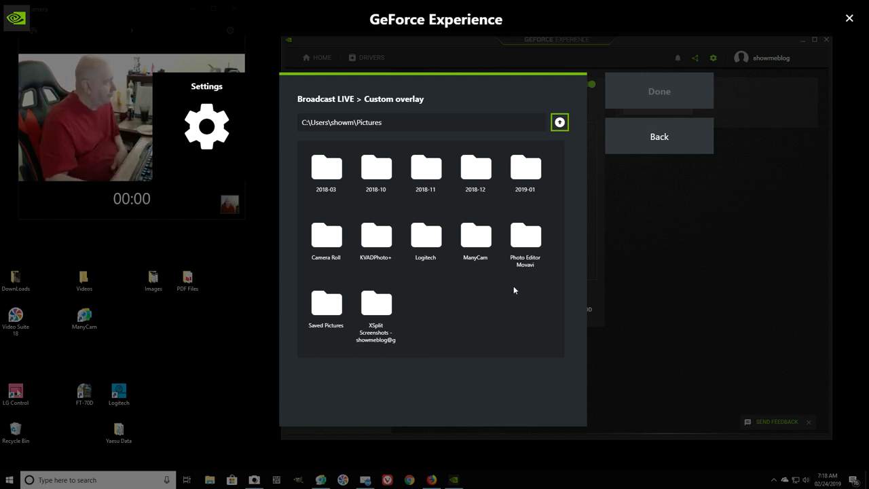
click(660, 138)
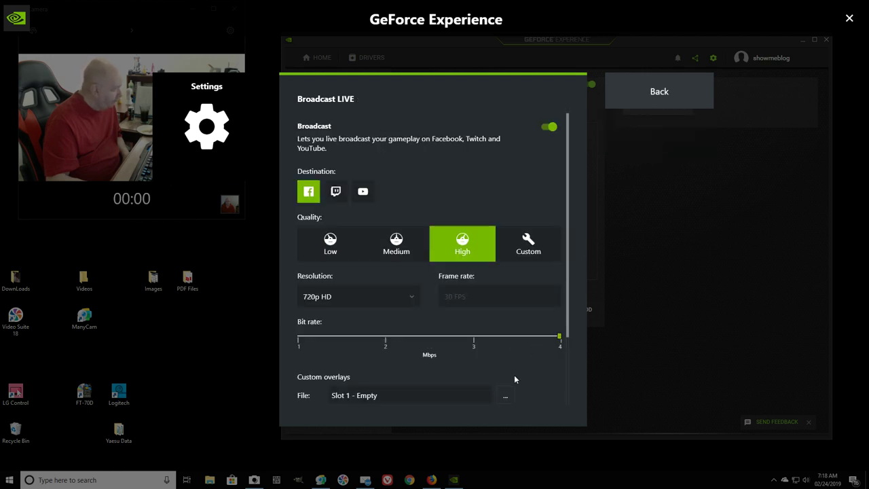
scroll(514, 379, down, 3)
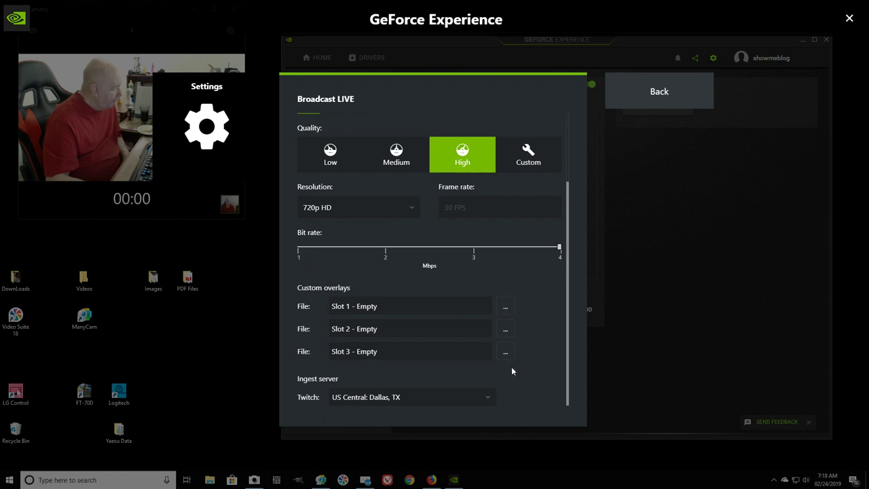
click(505, 329)
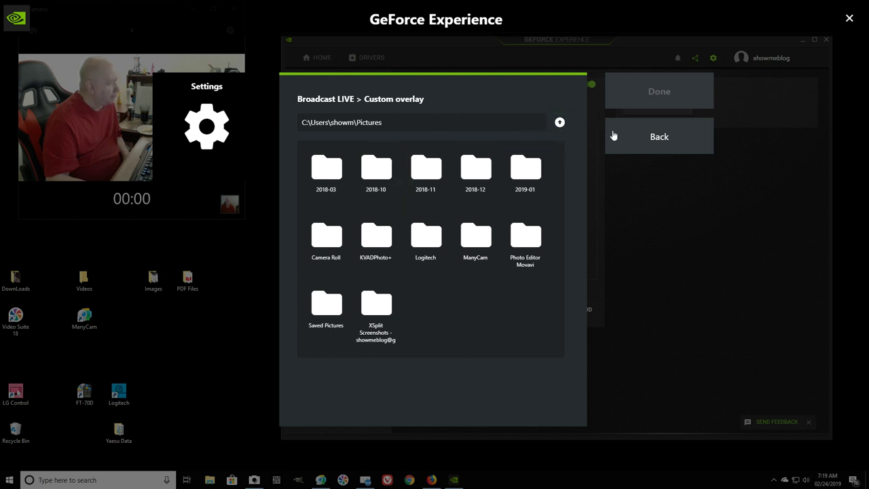
click(672, 141)
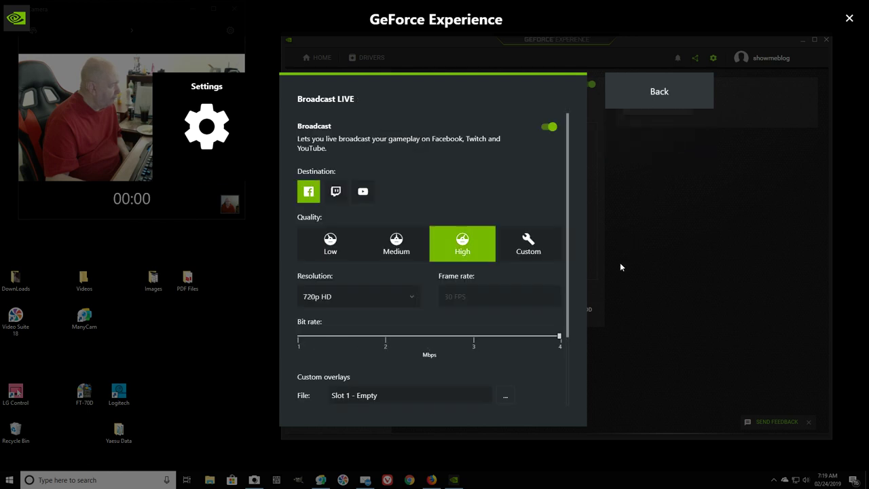
scroll(557, 368, down, 2)
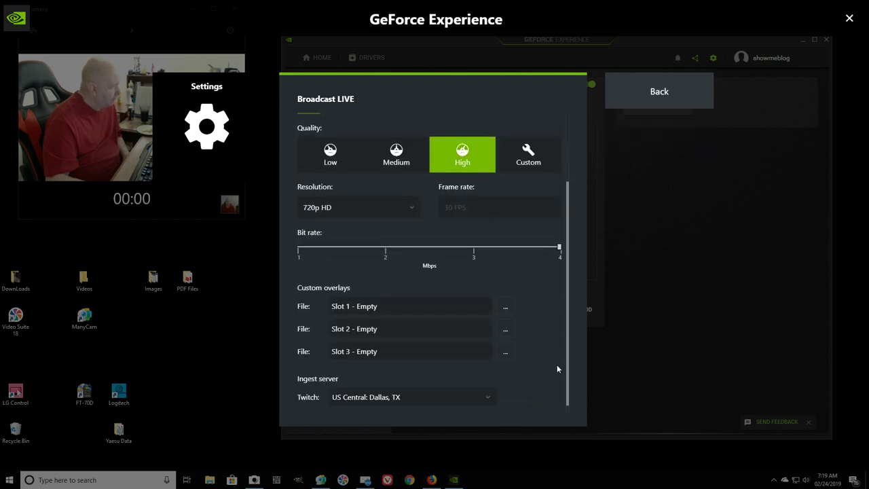
scroll(557, 368, up, 2)
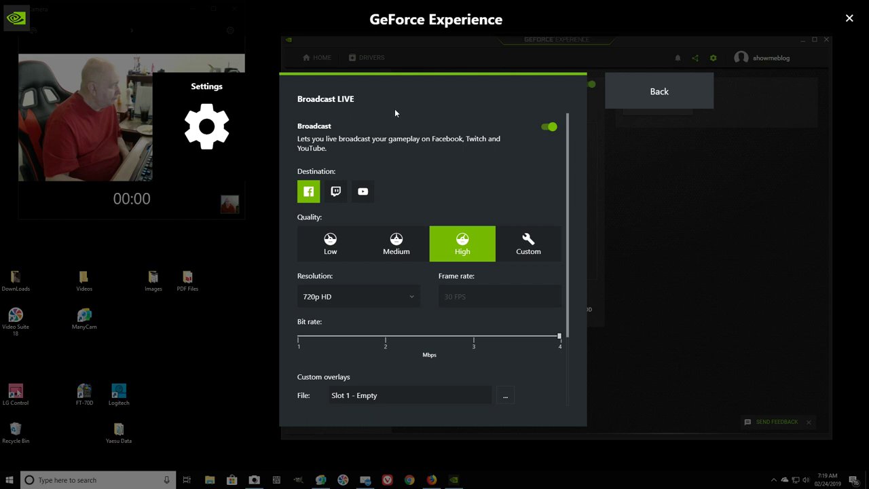
Select YouTube as the Broadcast LIVE destination, then close settings back to the overlay
click(650, 92)
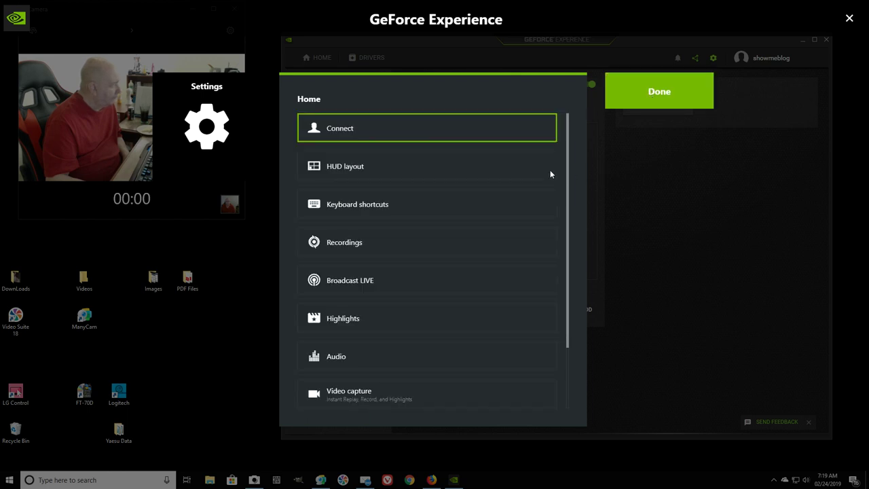
click(430, 283)
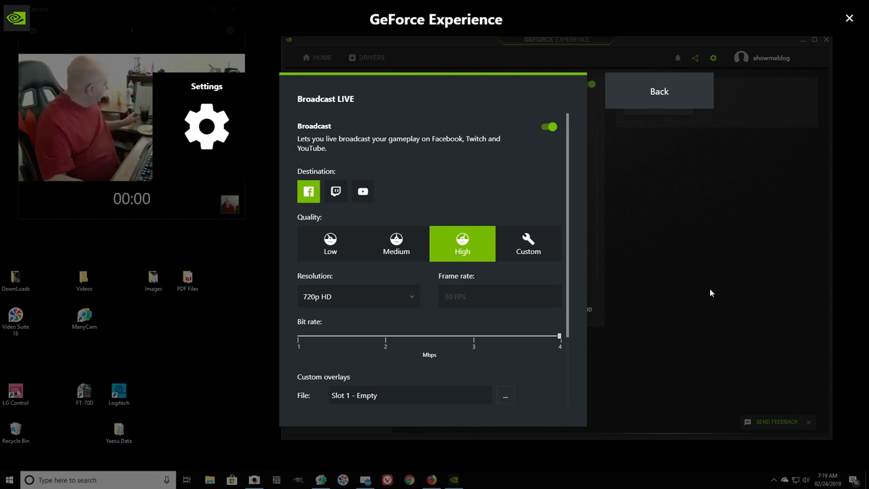
click(363, 192)
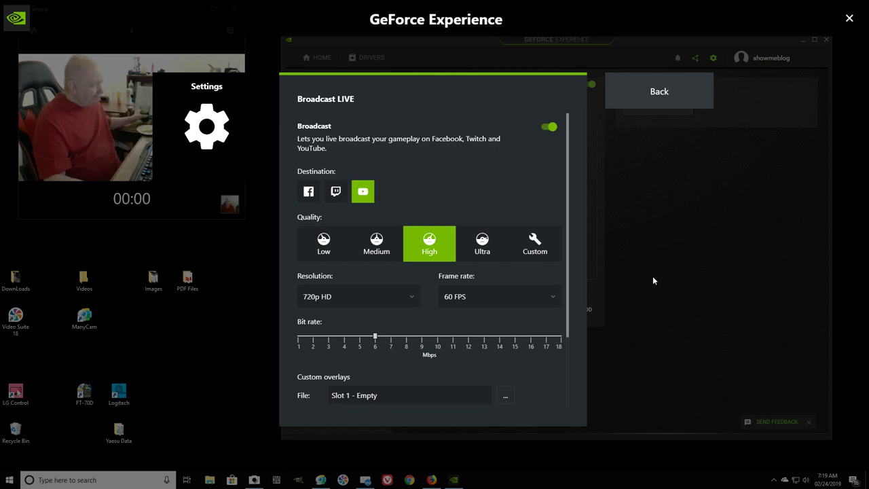
click(668, 100)
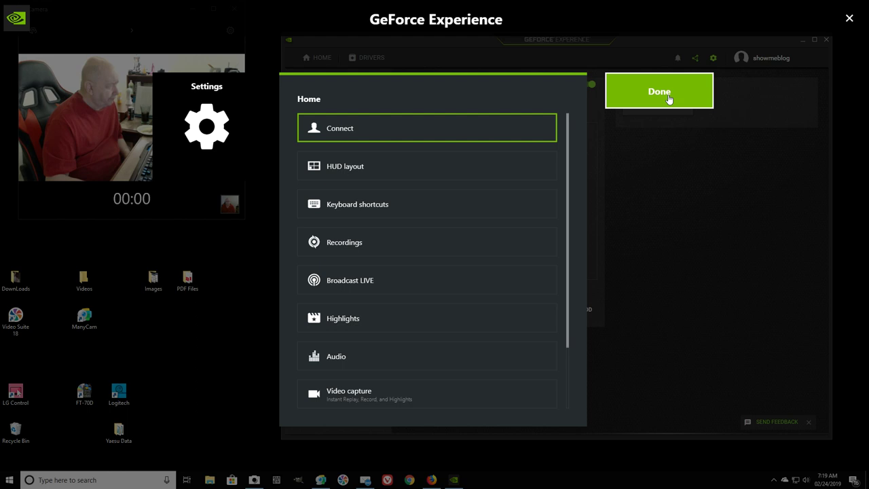
click(668, 99)
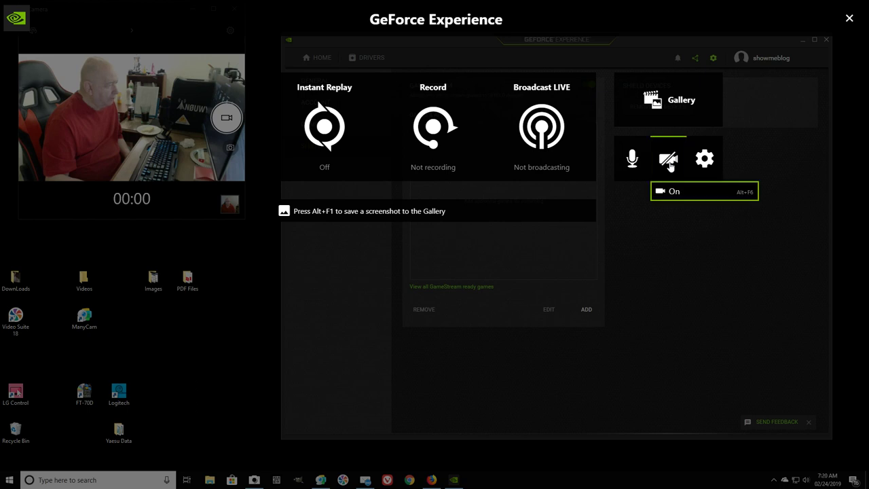
Set the overlay microphone to Always on
mouse_move(673, 162)
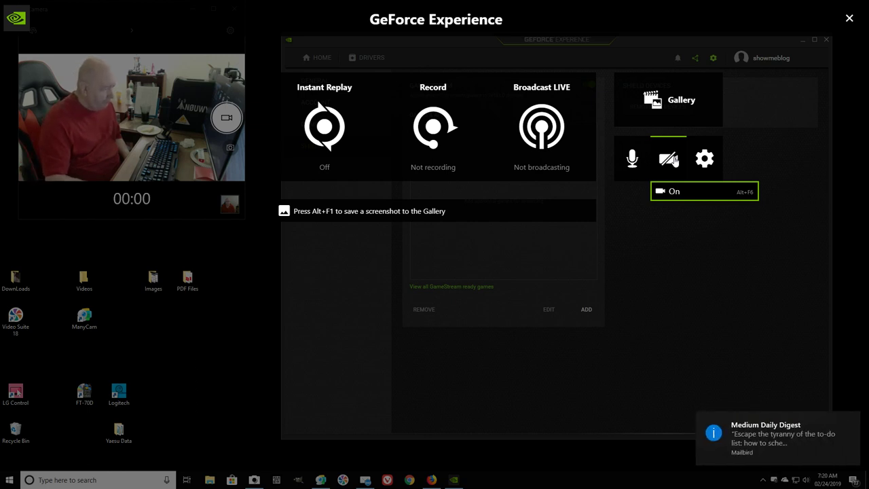
mouse_move(639, 162)
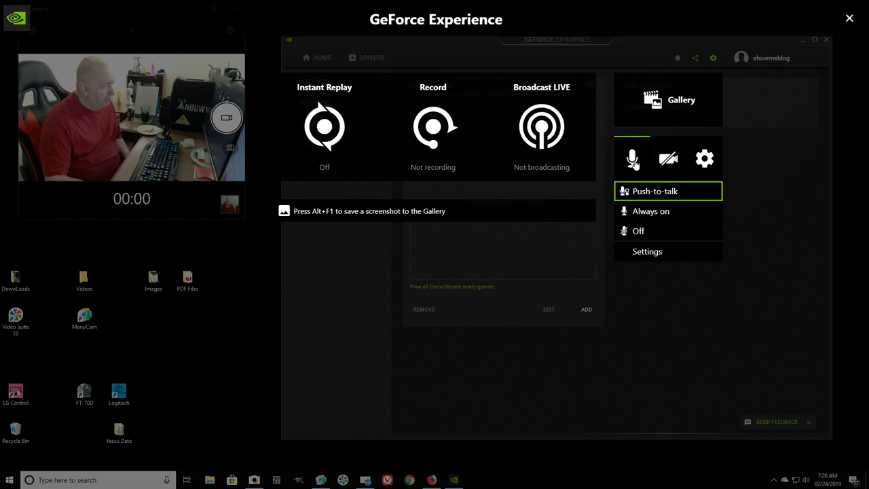
click(641, 212)
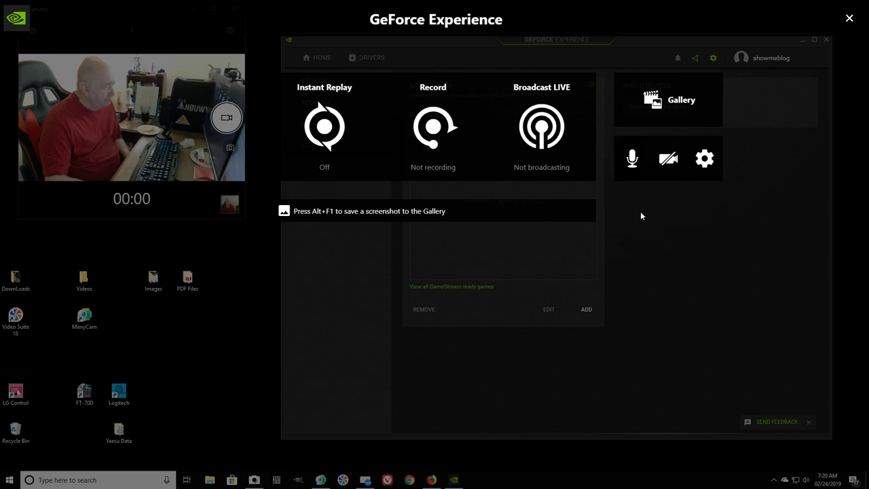
Start a Broadcast LIVE session with desktop capture allowed, targeting YouTube, and begin YouTube login
click(544, 141)
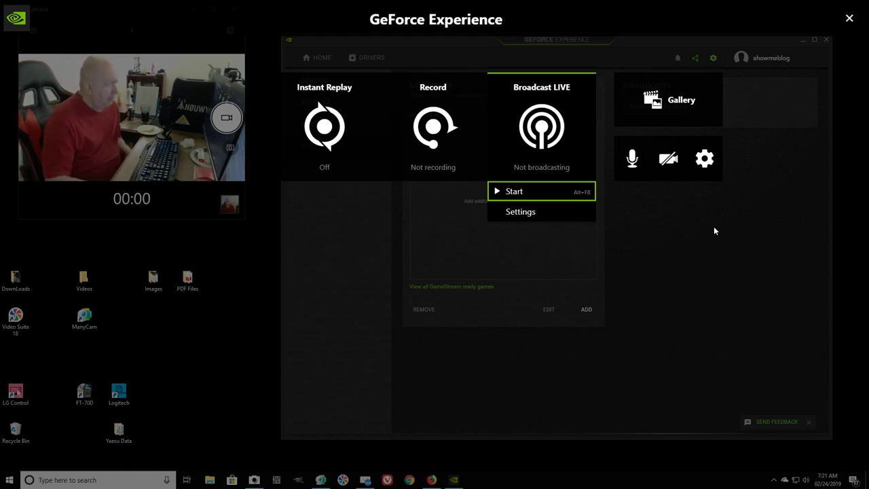
click(549, 194)
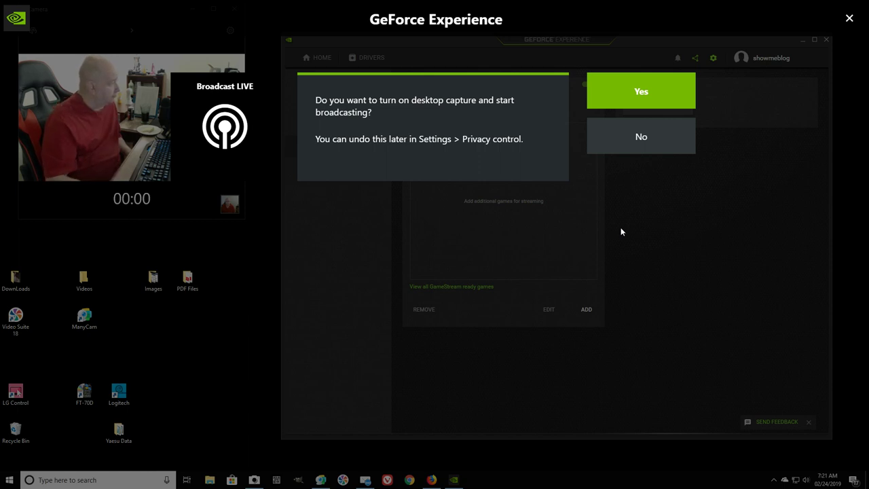
click(648, 96)
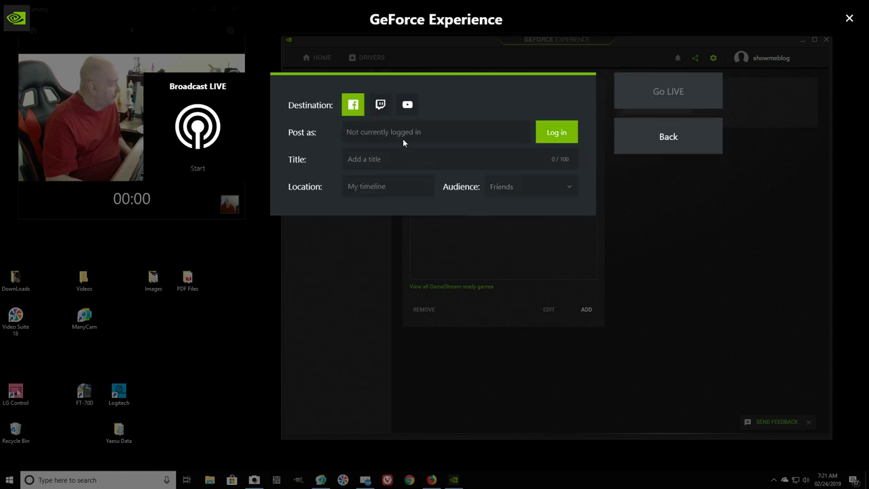
click(406, 106)
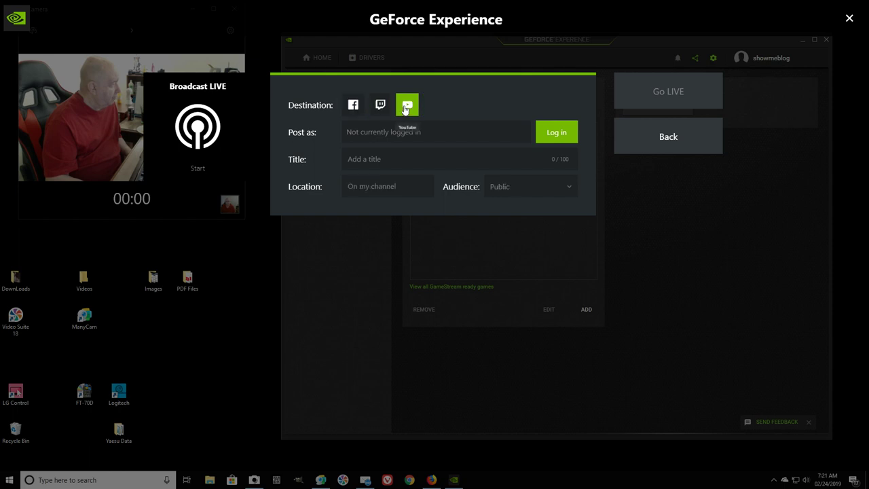
click(551, 134)
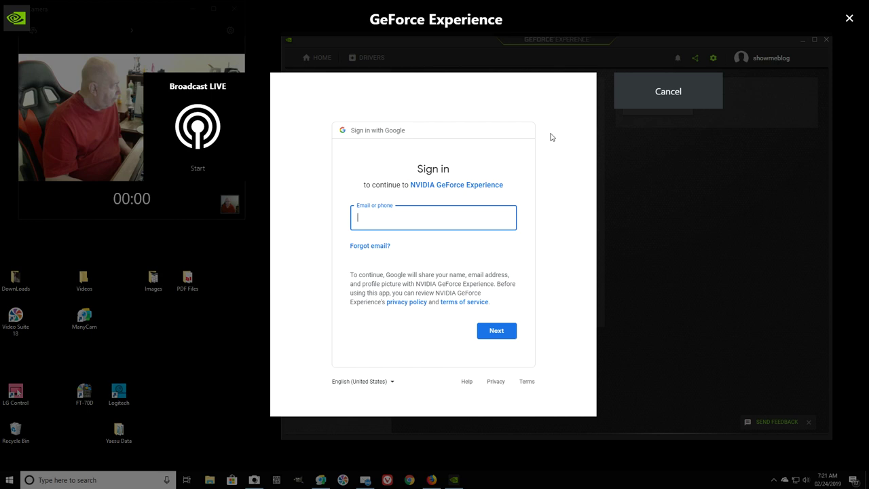
click(446, 86)
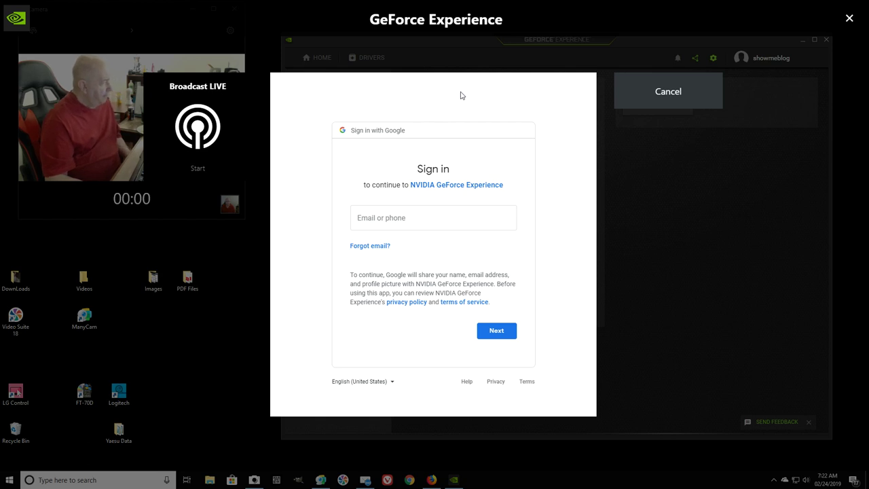
click(665, 102)
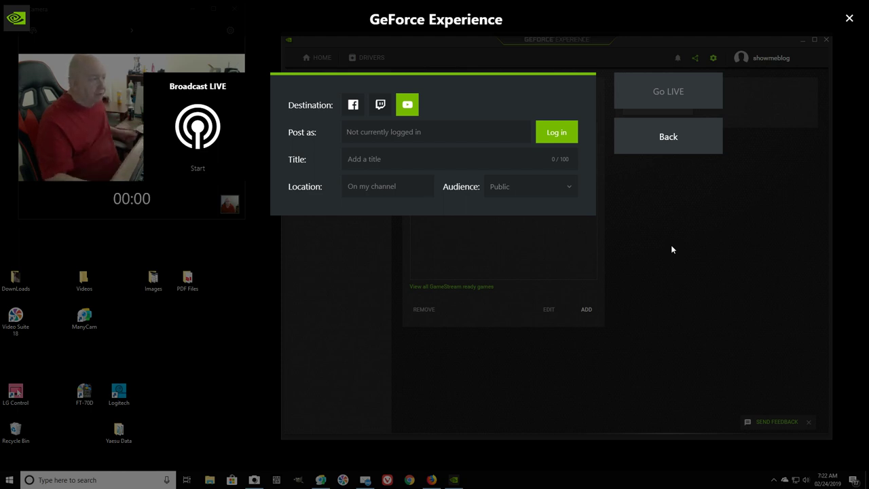
Back out of broadcast settings, save an Alt+F1 screenshot to the Gallery, and close the overlay
click(668, 139)
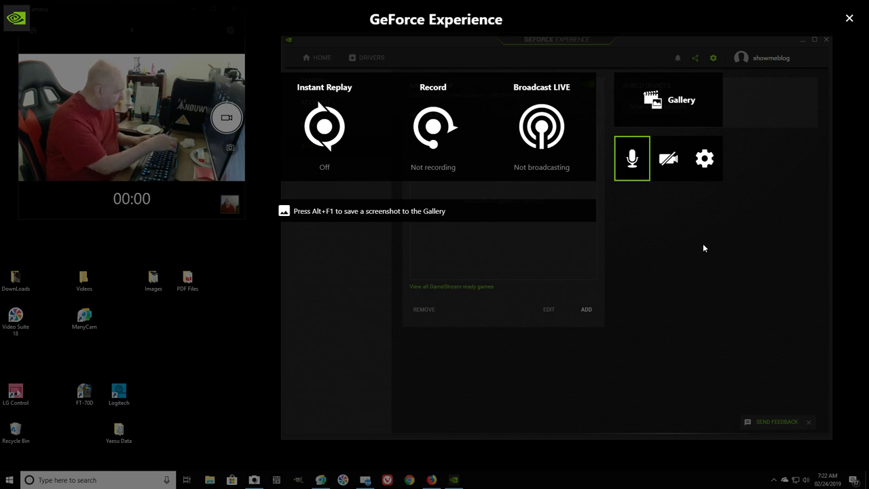
key(alt+F1)
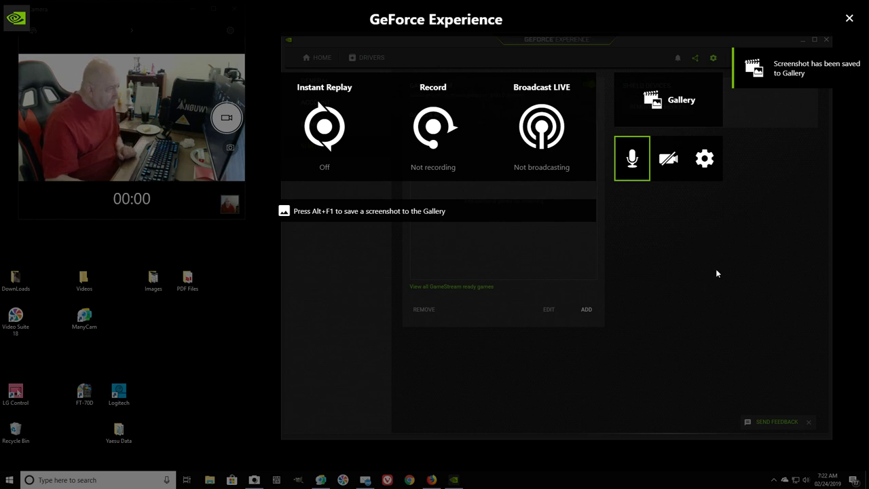
click(848, 21)
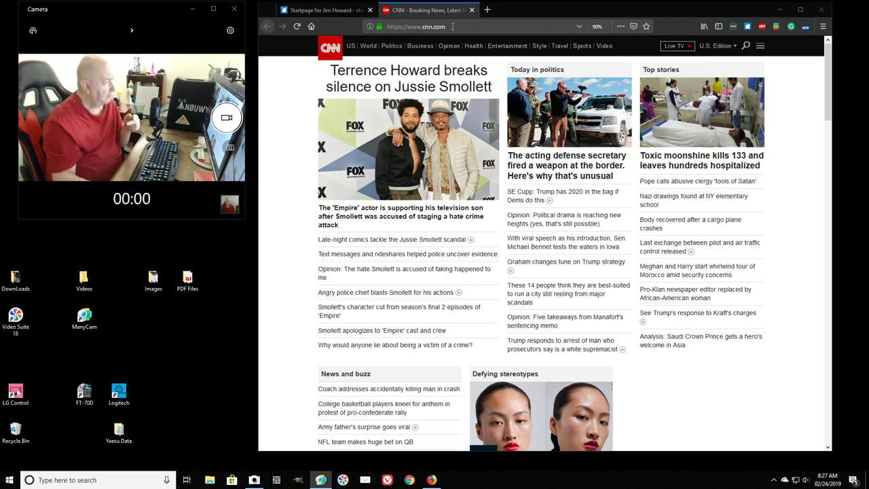
Open a new Firefox tab beside the CNN and Startpage tabs
click(487, 10)
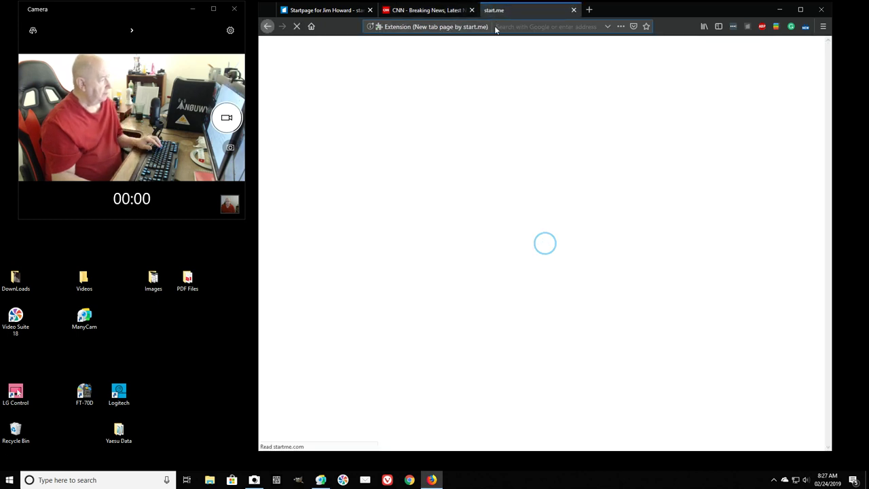
Load the youtube.com home page in the new tab from the address bar suggestion
click(494, 26)
text(youtube.com/)
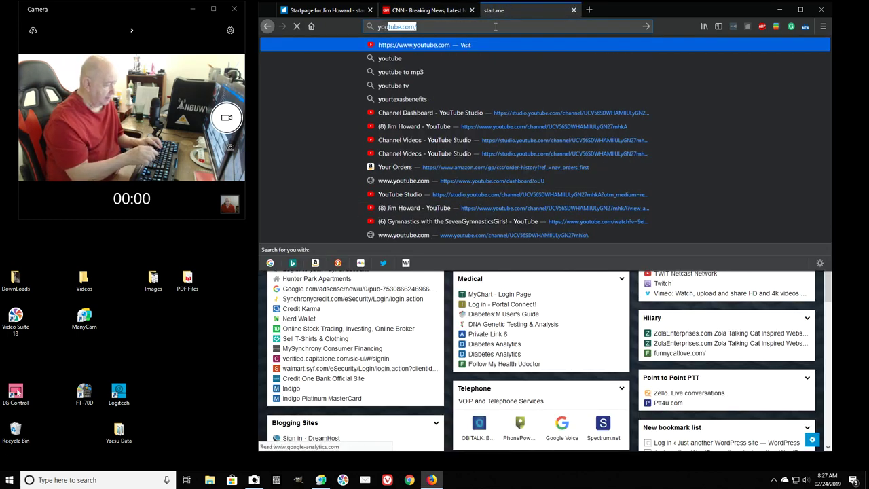
key(Return)
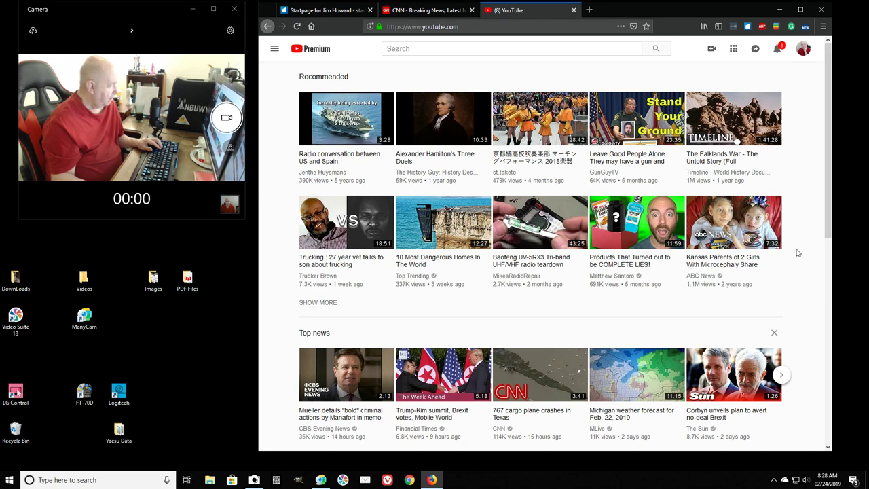
click(803, 48)
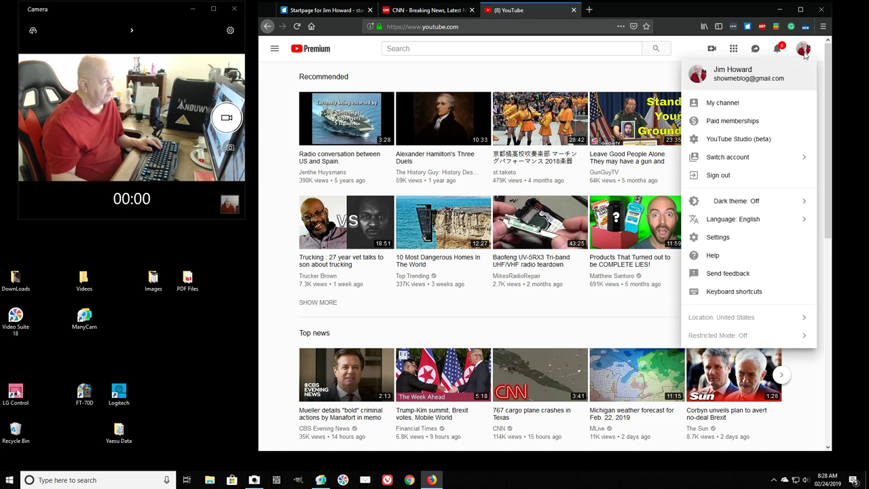
Go to My channel, open it in YouTube Studio (beta), and list the channel's videos
click(731, 109)
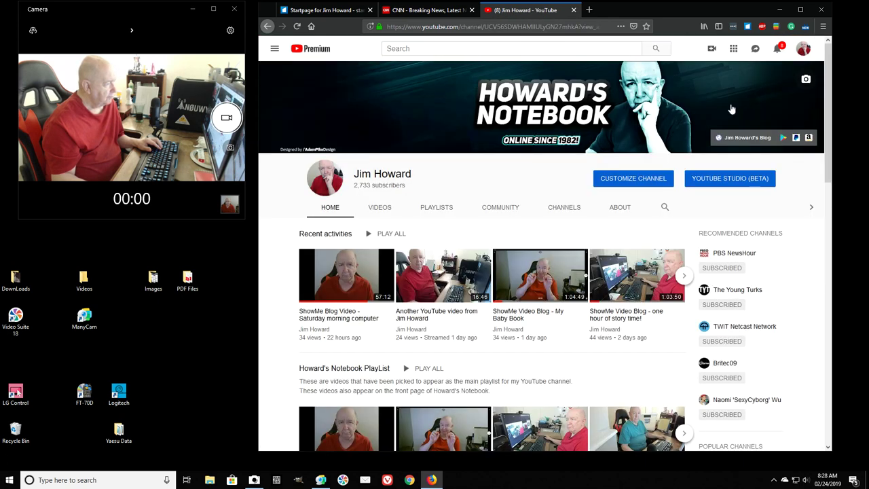
click(714, 180)
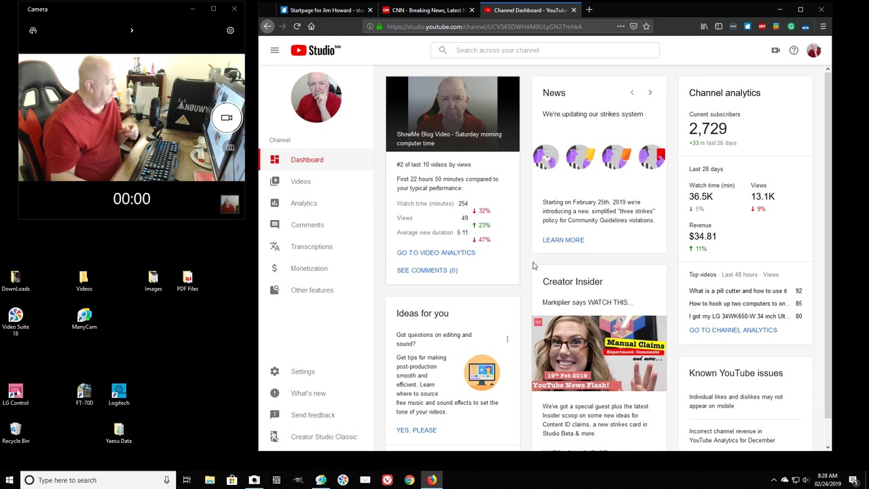
click(300, 181)
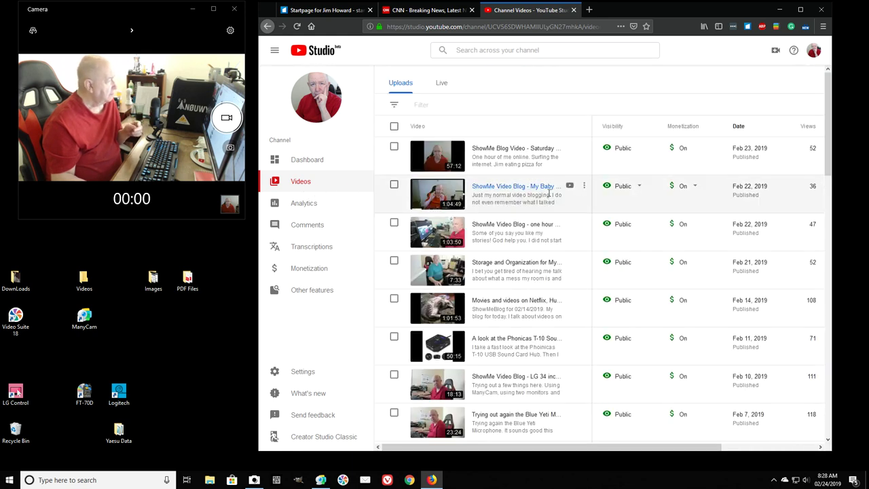
Show the Live tab with the Unlisted 'Testing Nvidia's Geforce Live Stream' and check its options
click(442, 84)
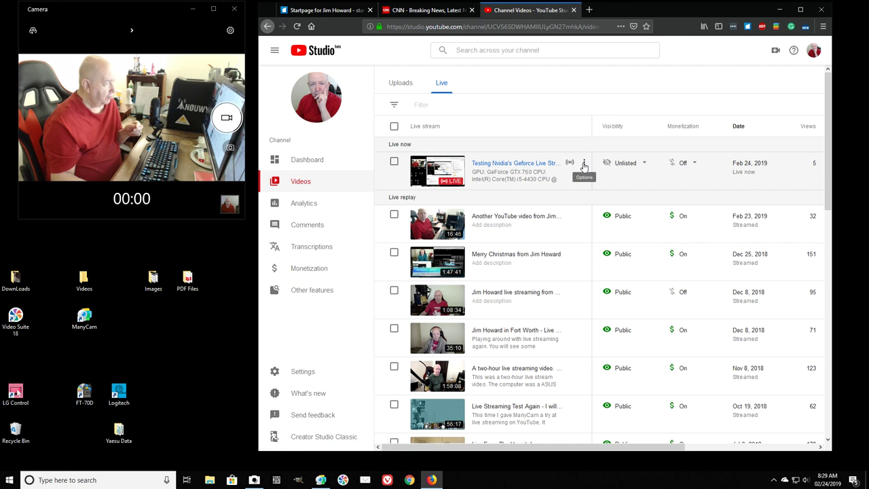
click(584, 166)
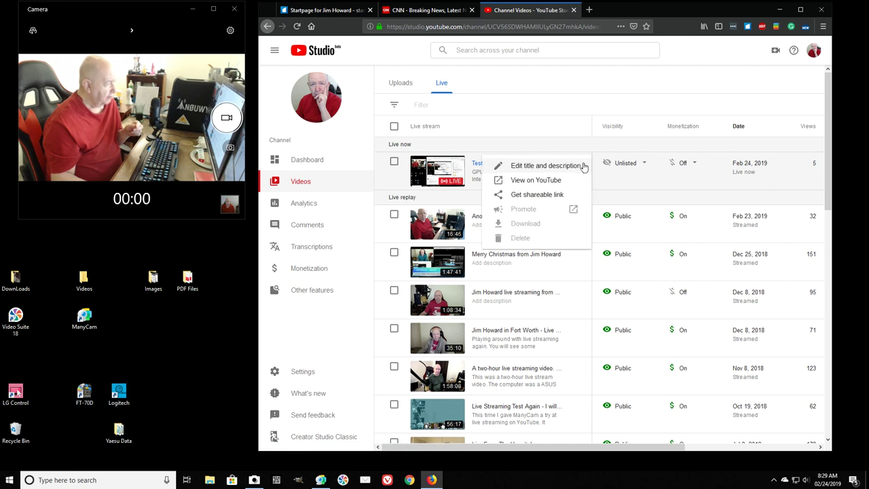
click(528, 134)
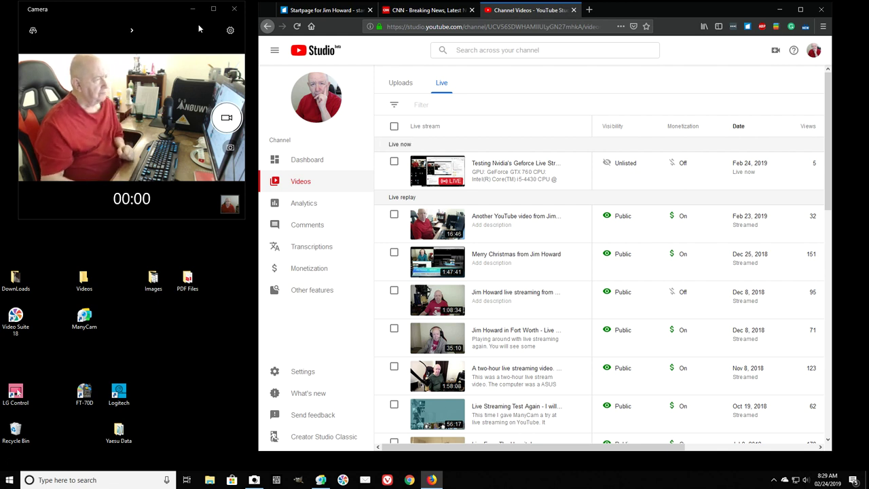
Minimize Firefox and move the ManyCam window near the top right of the desktop
click(779, 10)
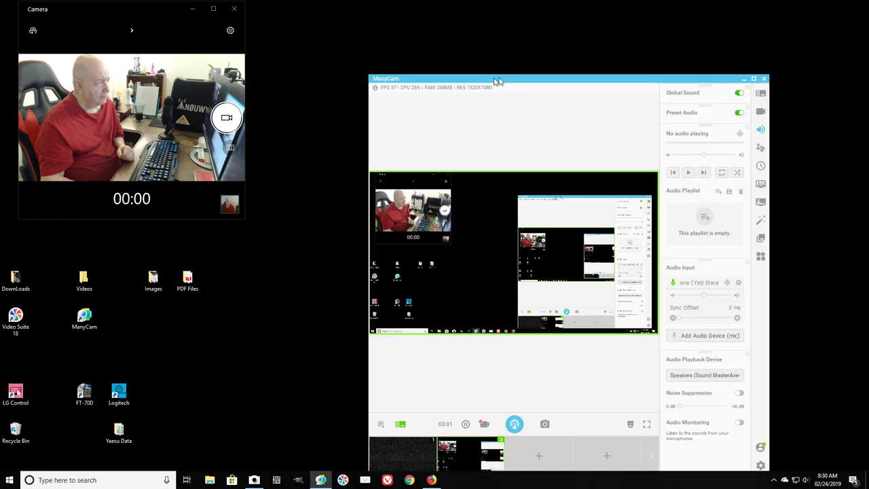
drag(498, 84, 505, 30)
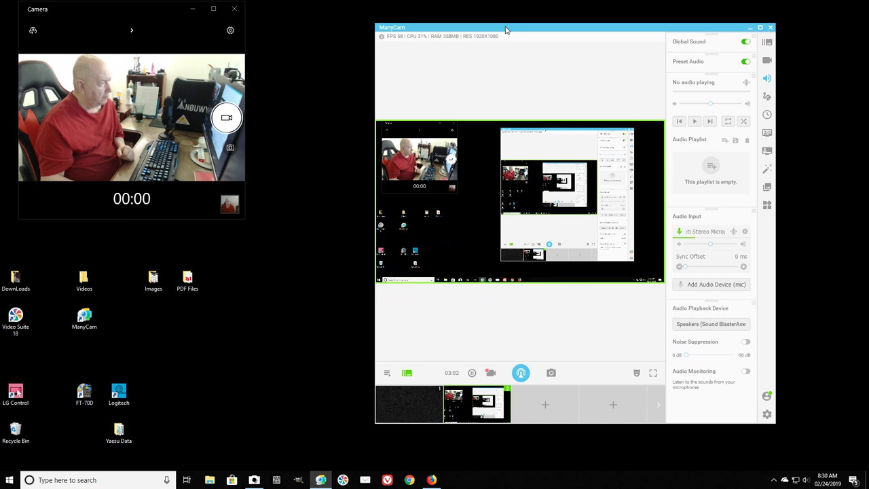